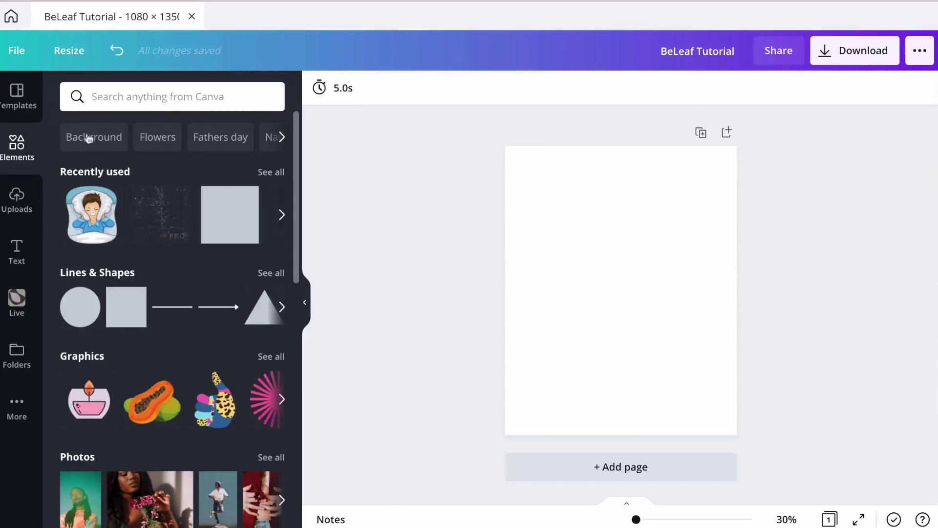
# - Search the elements for "fall leaf" graphics and place the orange maple leaf on the page
pyautogui.write('fall leaf')
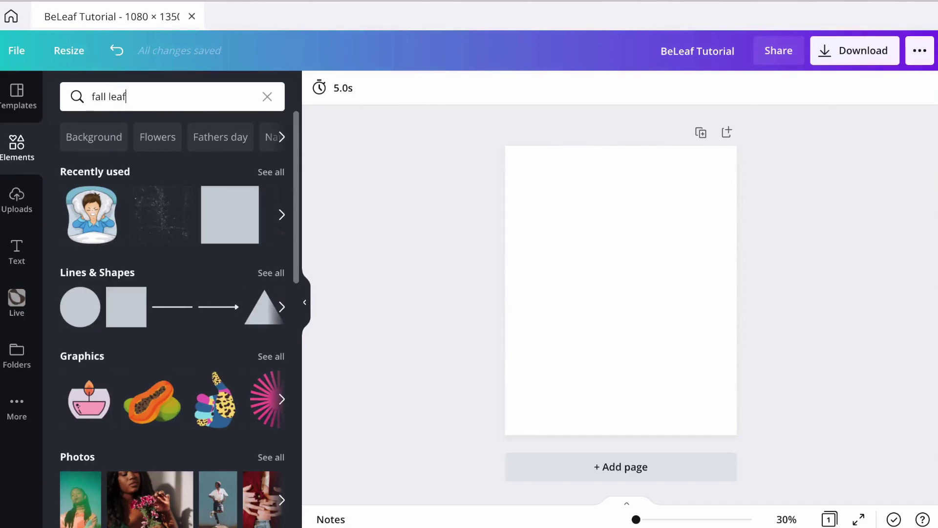
pyautogui.press('Return')
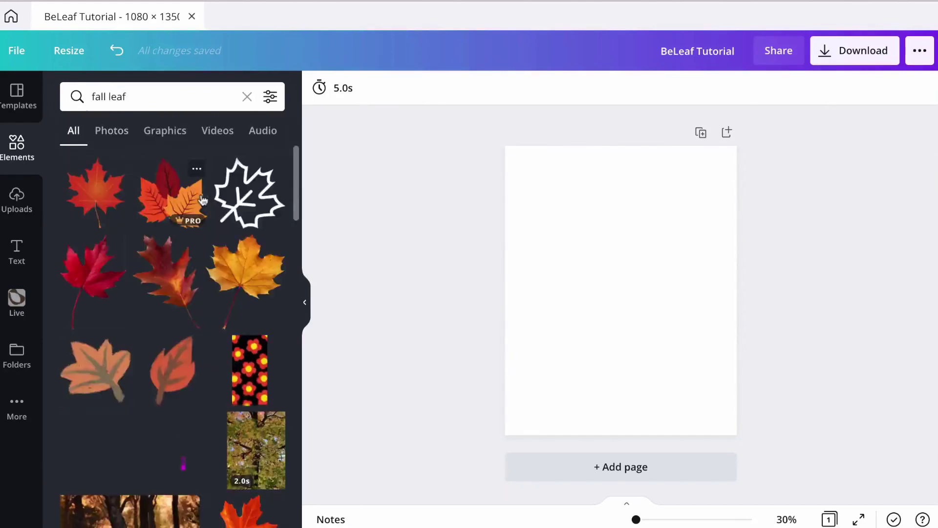
pyautogui.click(157, 143)
pyautogui.scroll(-3, 189, 296)
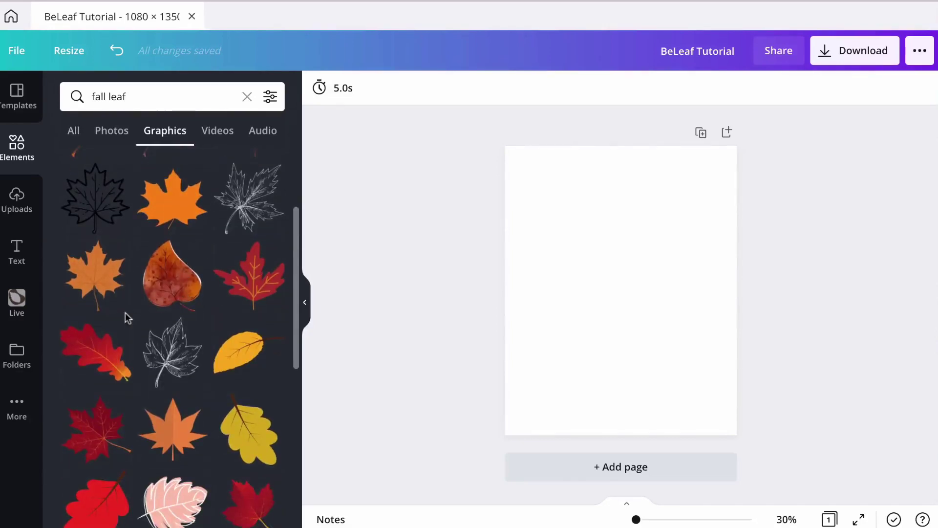
pyautogui.click(98, 278)
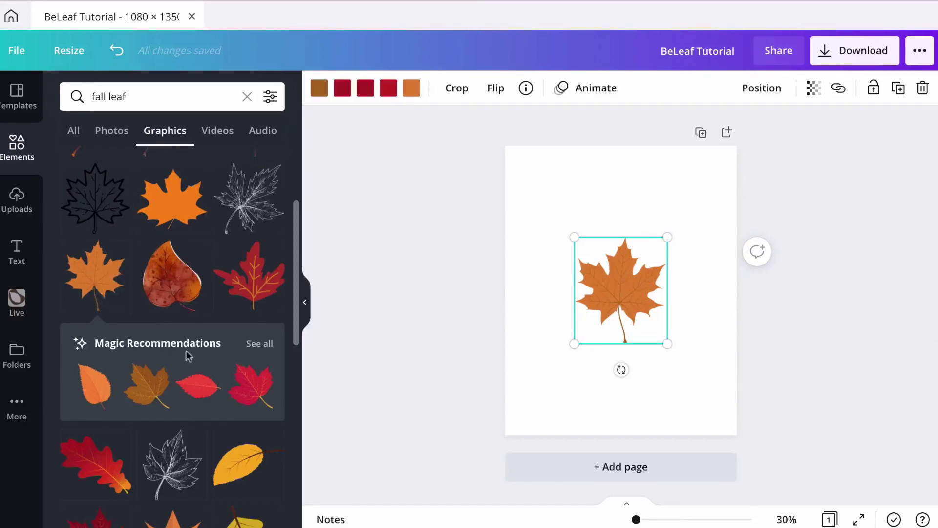
# - Show all Magic Recommendations for the maple leaf and replace it on the page with the crimson serrated leaf
pyautogui.click(259, 343)
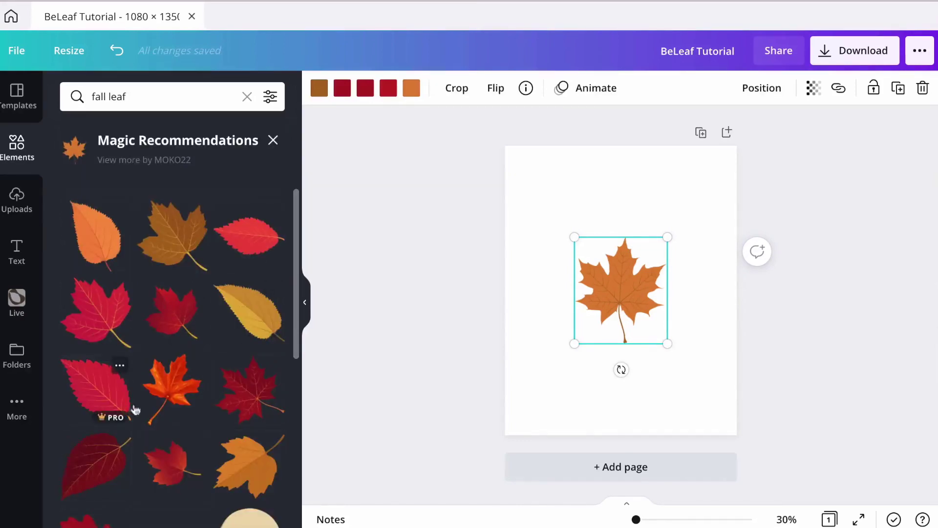
pyautogui.scroll(-2, 185, 390)
pyautogui.scroll(1, 183, 400)
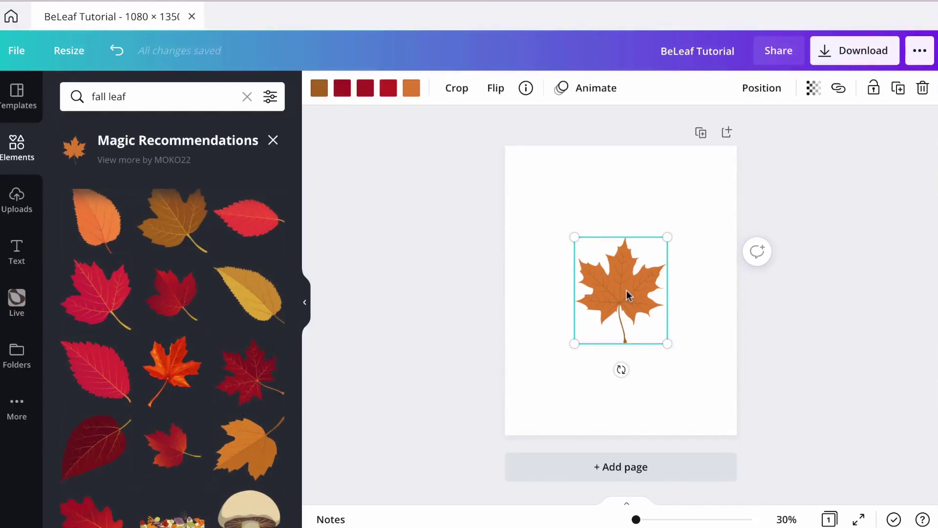
pyautogui.press('Delete')
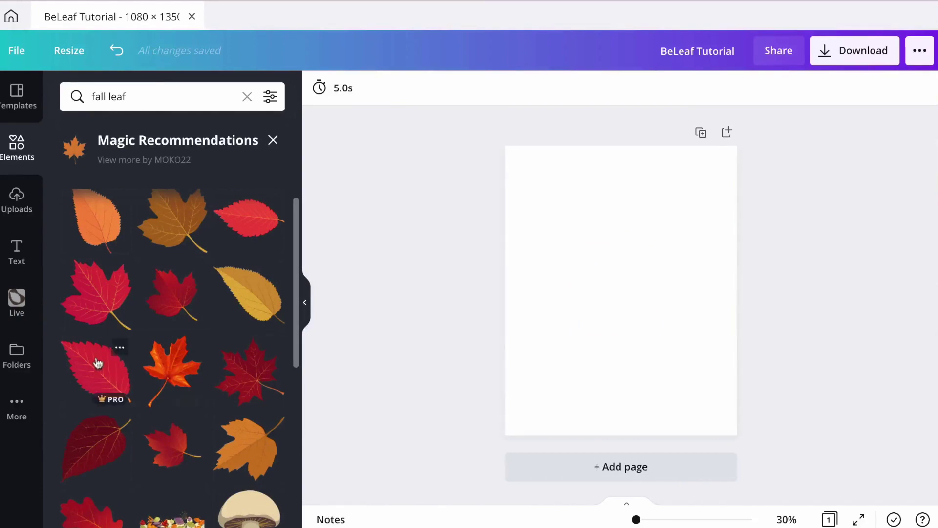
pyautogui.click(98, 377)
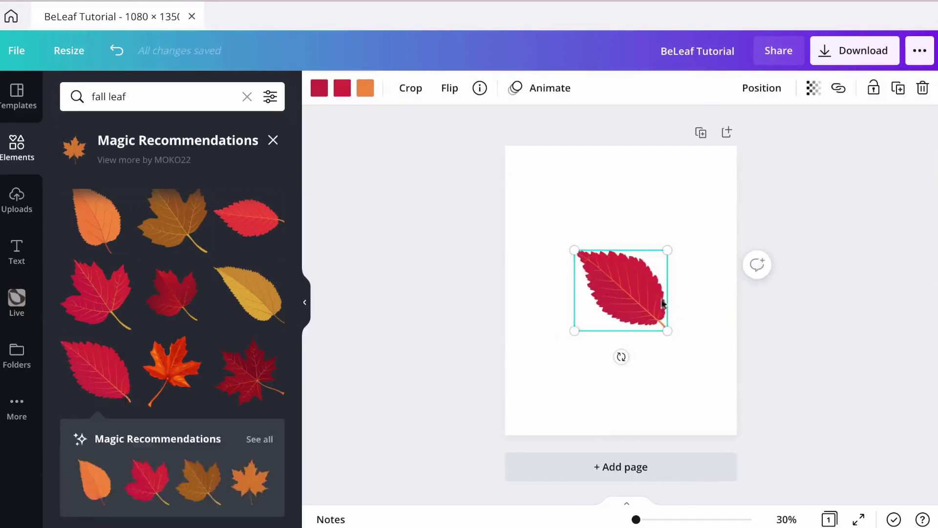
# - Enlarge the crimson leaf to about 80% of the page width and shift it slightly down and to the left
pyautogui.moveTo(575, 250); pyautogui.dragTo(528, 210)
pyautogui.moveTo(675, 339); pyautogui.dragTo(694, 354)
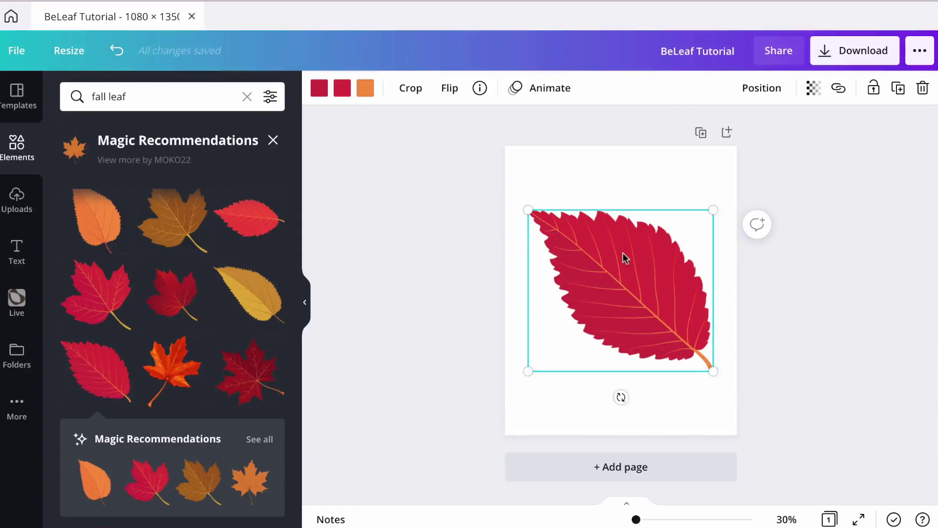
pyautogui.moveTo(623, 254); pyautogui.dragTo(618, 268)
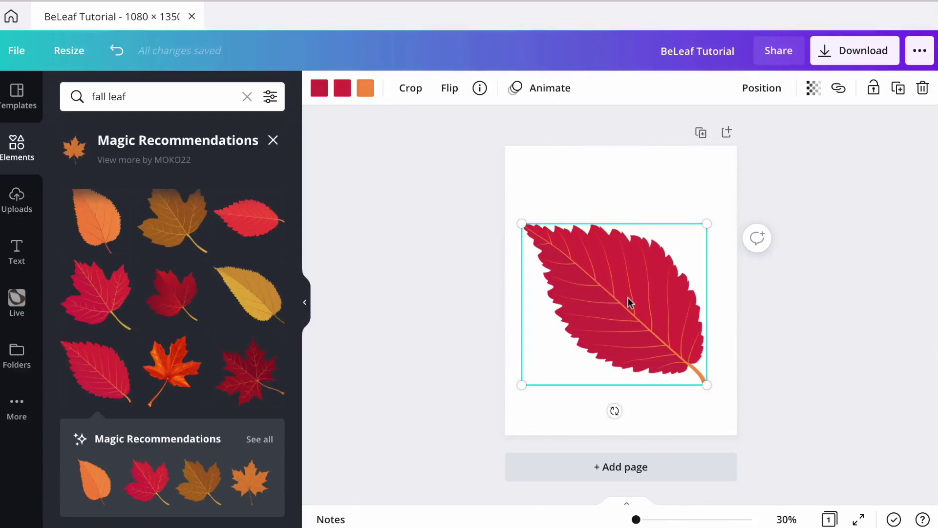
# - Recolour both crimson halves of the leaf white, keeping the veins orange
pyautogui.click(320, 90)
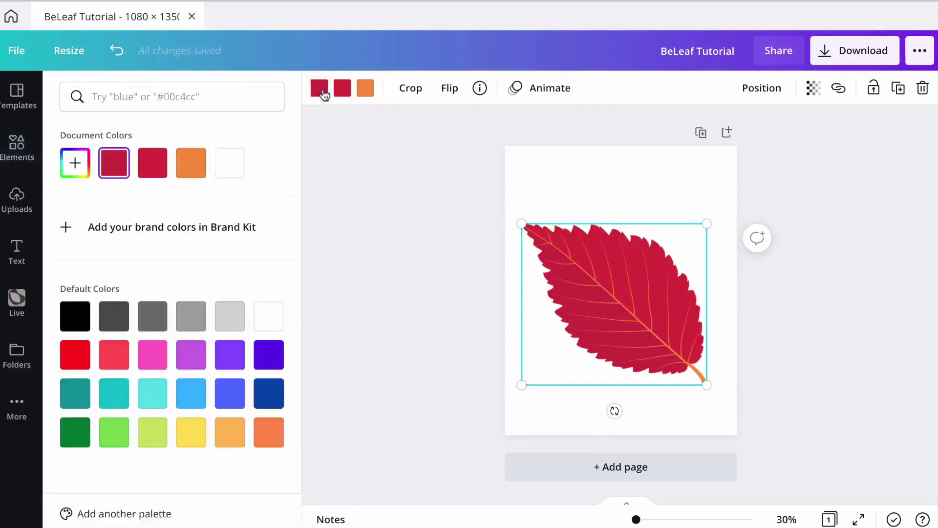
pyautogui.click(237, 170)
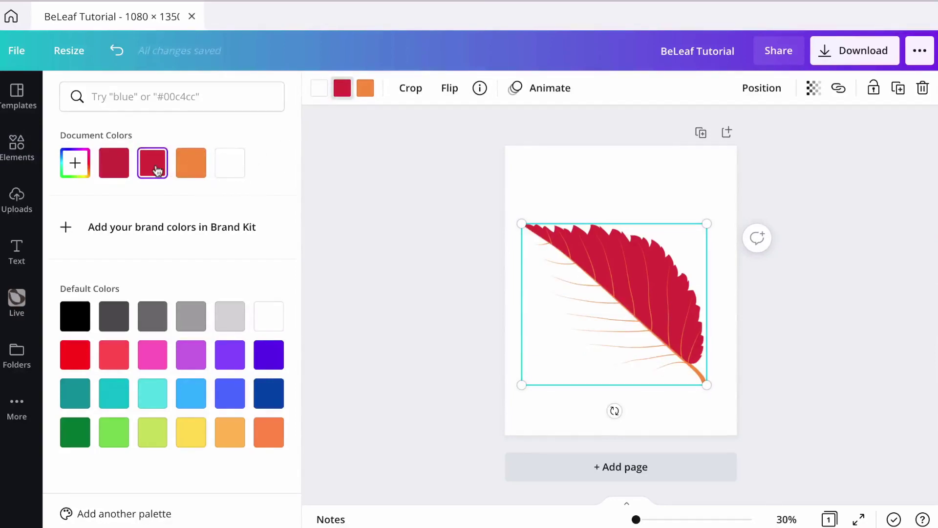
pyautogui.click(232, 162)
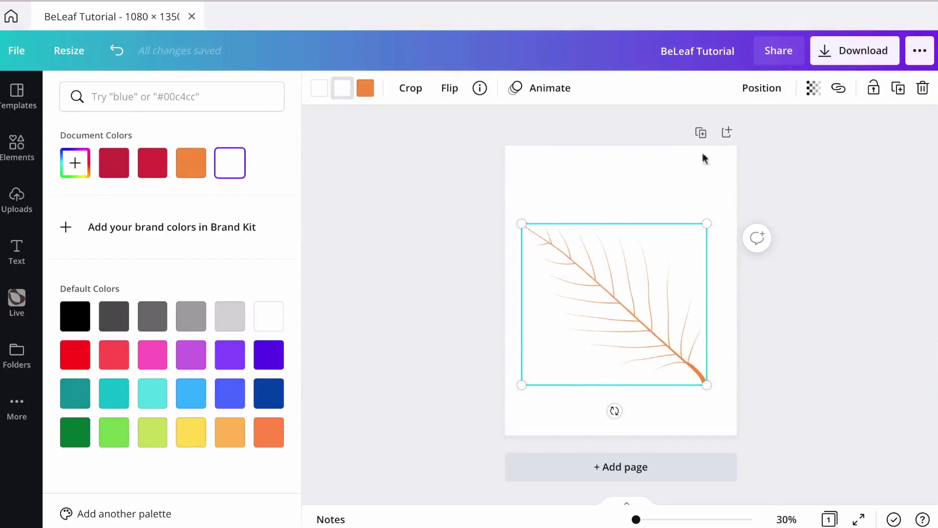
pyautogui.press('Escape')
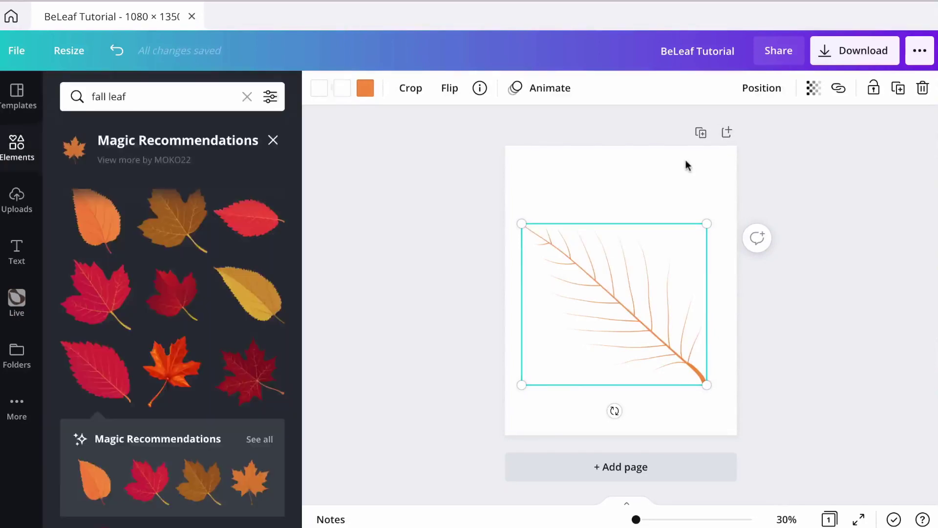
# - Duplicate the page with the leaf and look over both copies
pyautogui.click(702, 134)
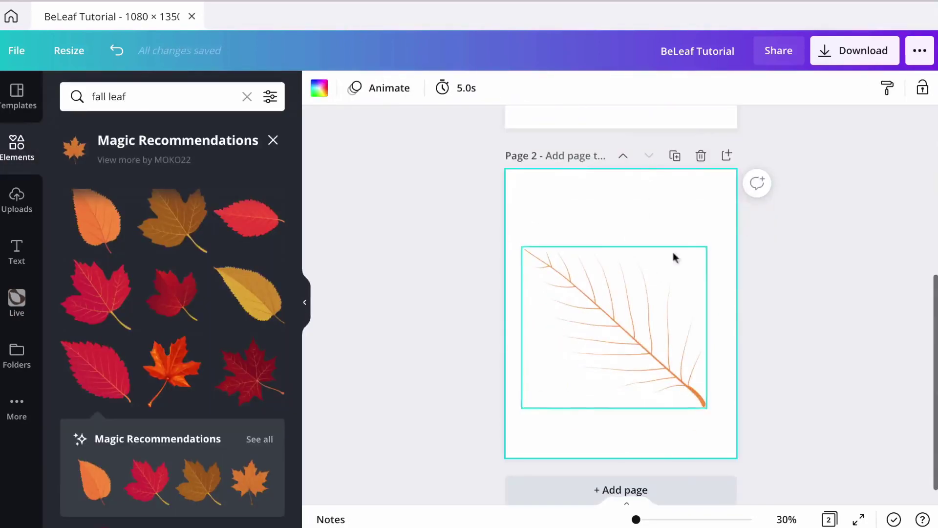
pyautogui.scroll(5, 650, 250)
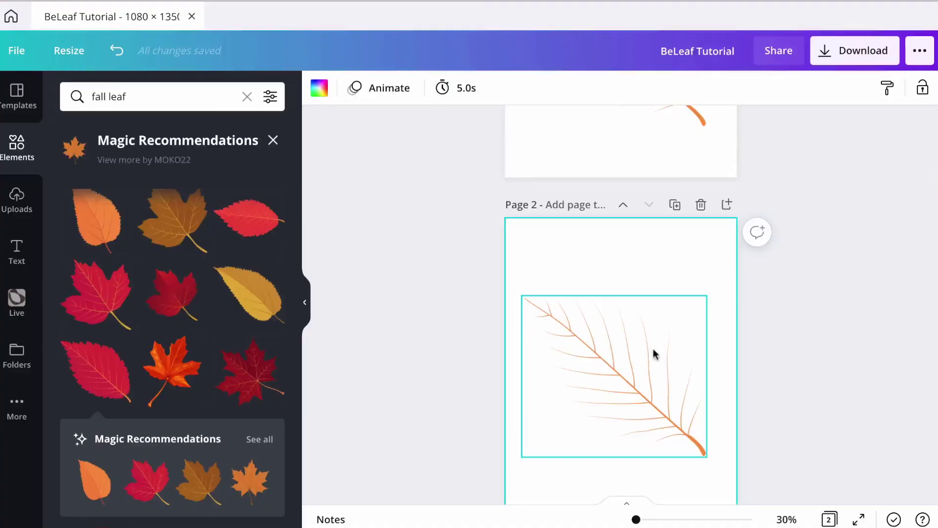
pyautogui.scroll(3, 653, 348)
pyautogui.scroll(2, 641, 205)
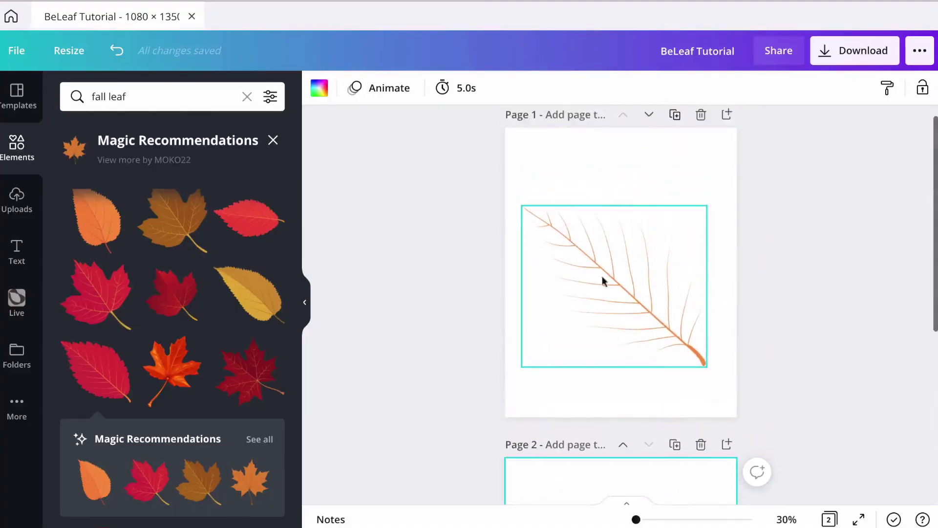
pyautogui.scroll(-2, 611, 269)
pyautogui.scroll(-3, 603, 399)
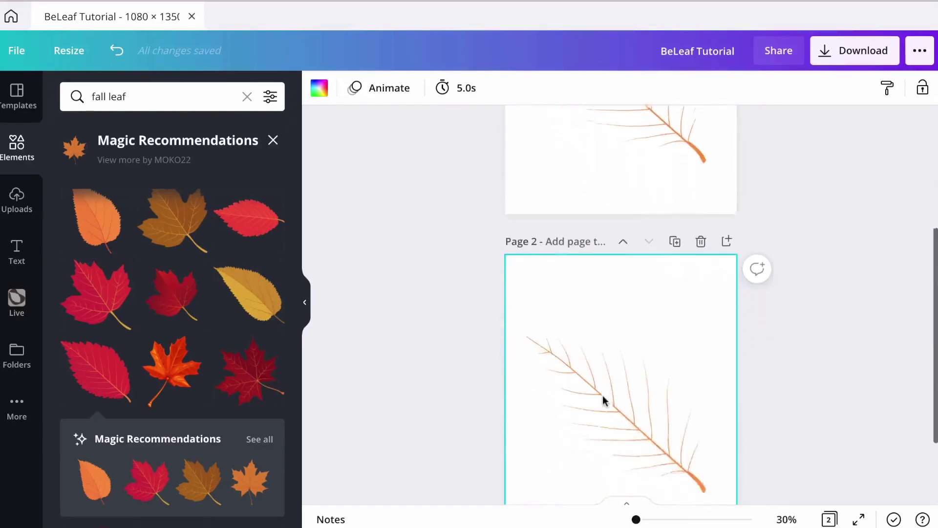
# - Set the colour of the leaf's orange veins on page 1 to white
pyautogui.scroll(5, 613, 399)
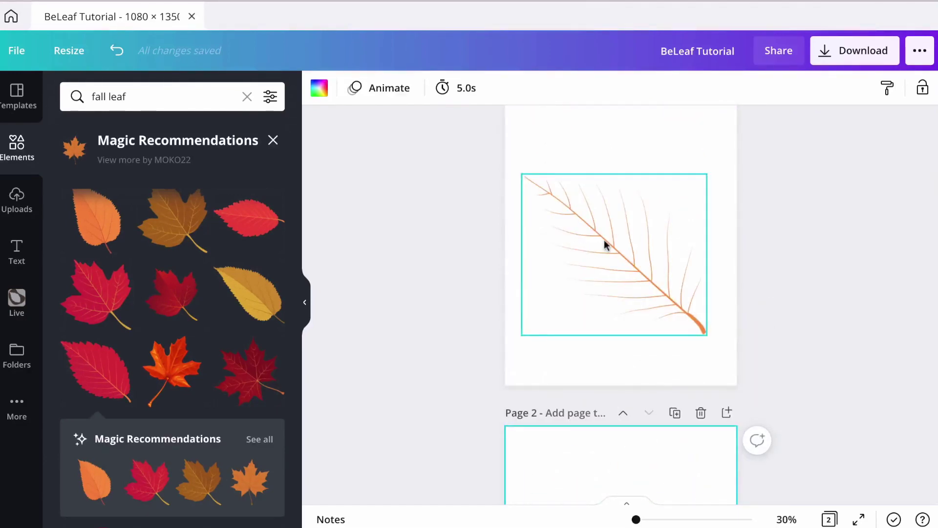
pyautogui.click(605, 245)
pyautogui.click(365, 88)
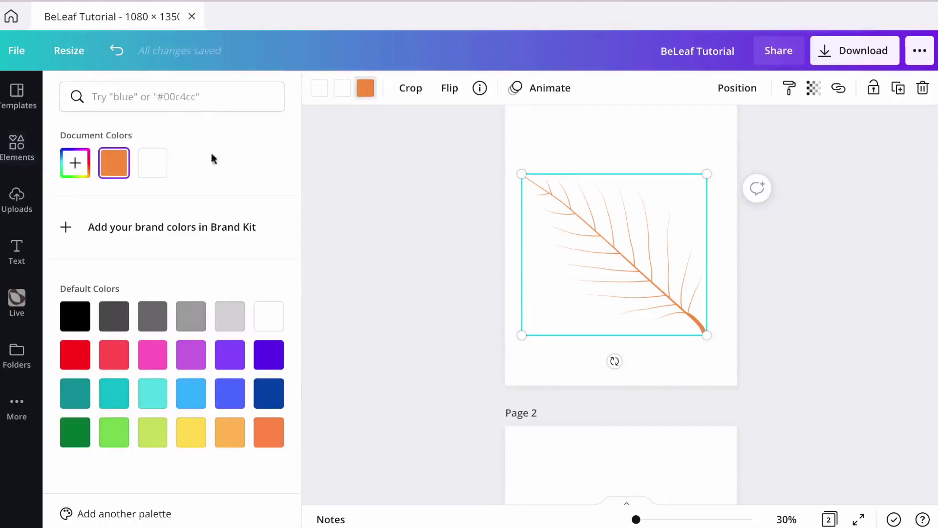
pyautogui.click(159, 171)
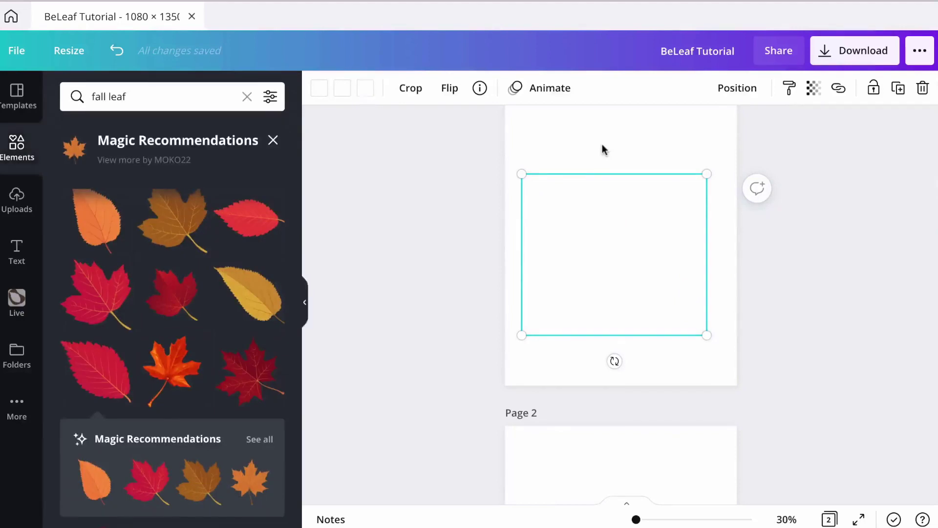
# - Set the colour of the leaf's orange veins on page 2 to black
pyautogui.scroll(-5, 604, 162)
pyautogui.click(611, 324)
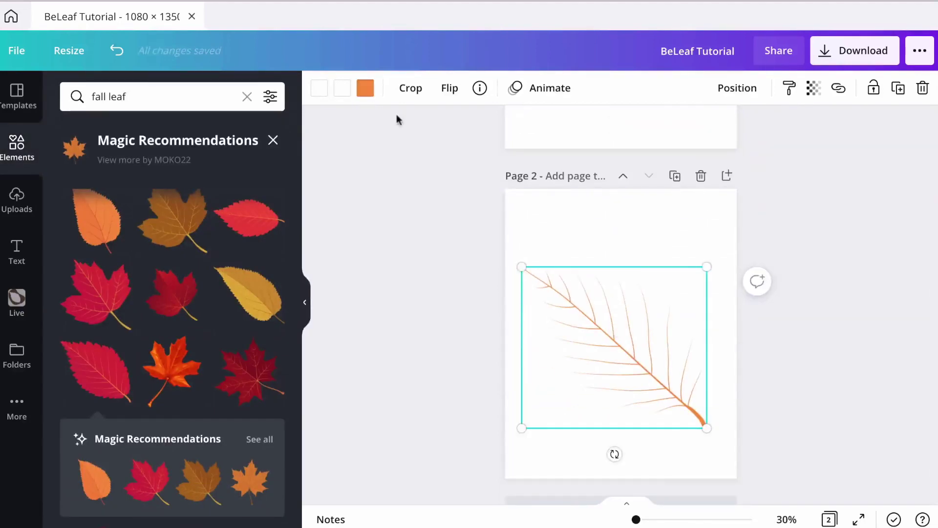
pyautogui.click(363, 95)
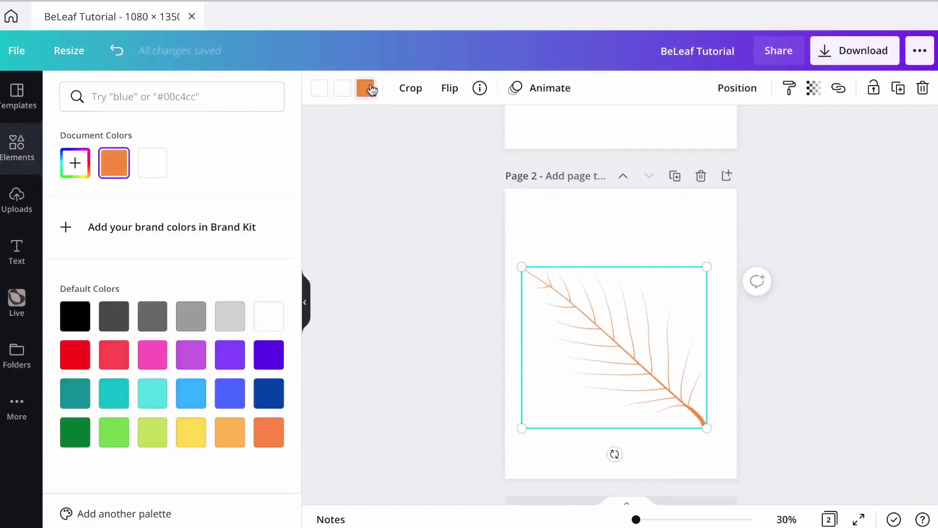
pyautogui.click(78, 317)
pyautogui.press('Escape')
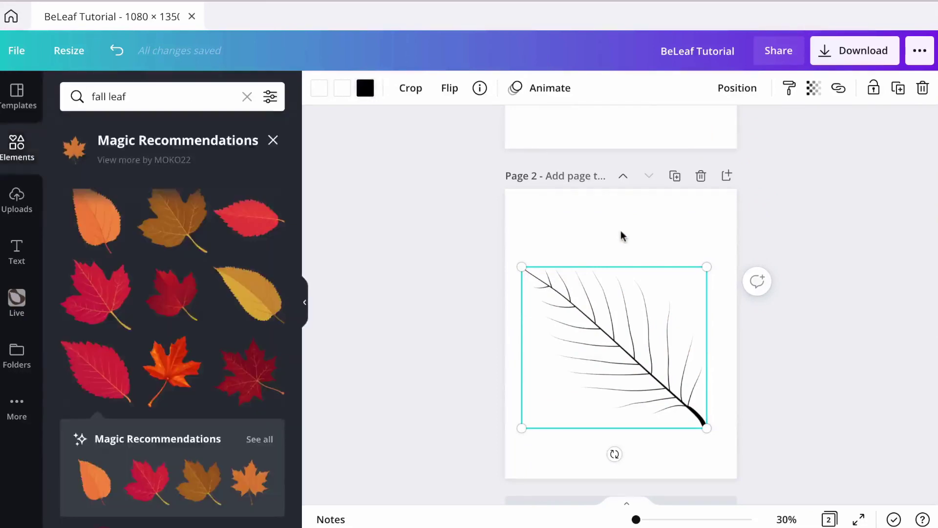
# - Centre the all-white leaf horizontally on page 1 and raise it slightly
pyautogui.scroll(5, 623, 236)
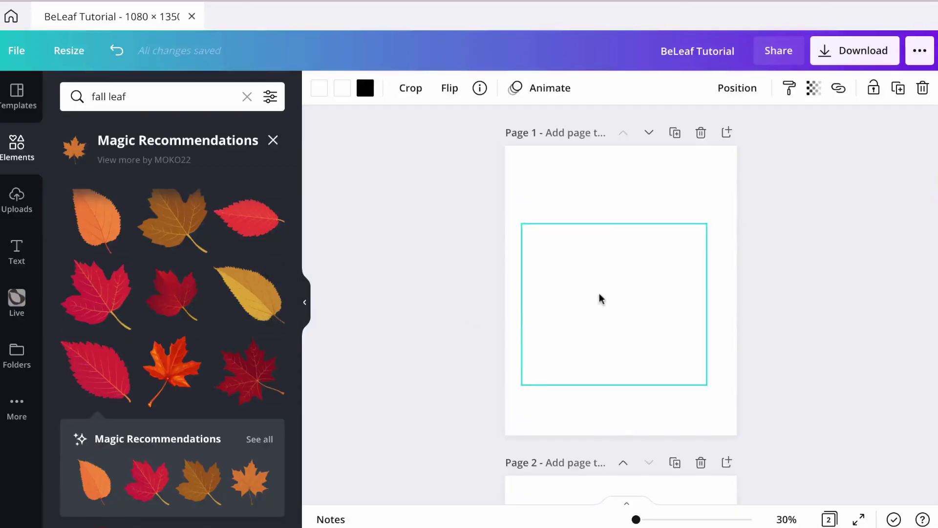
pyautogui.click(600, 295)
pyautogui.moveTo(599, 293); pyautogui.dragTo(609, 289)
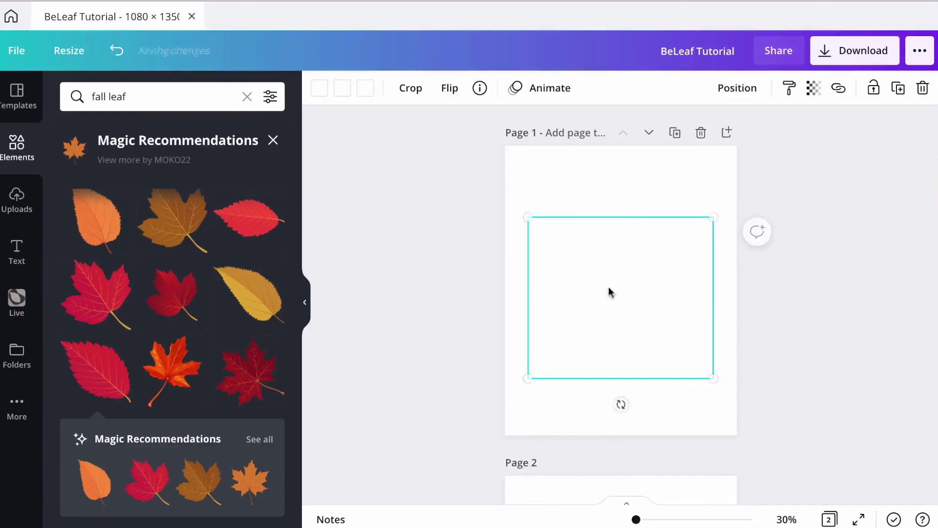
# - Search the elements for "organic abstract shape" and add the grey rounded blob to page 1
pyautogui.click(247, 98)
pyautogui.click(142, 91)
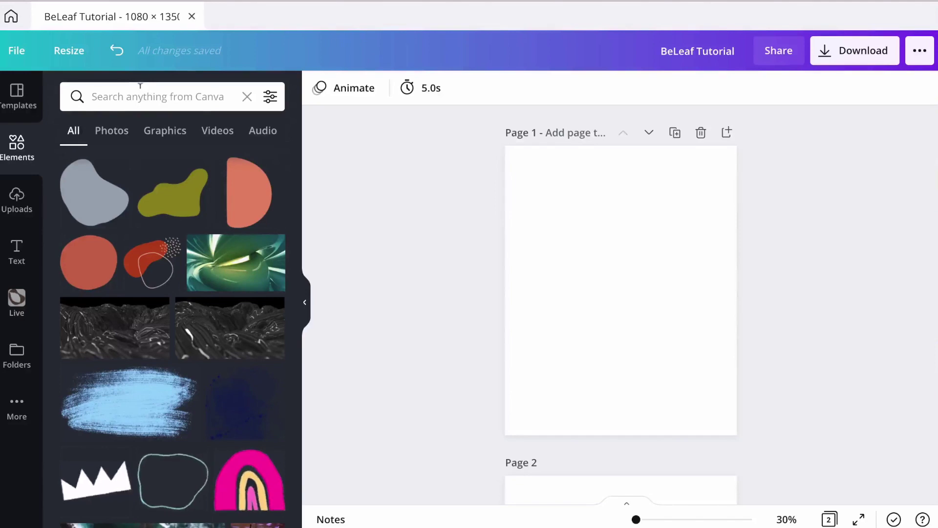
pyautogui.click(133, 97)
pyautogui.write('organi')
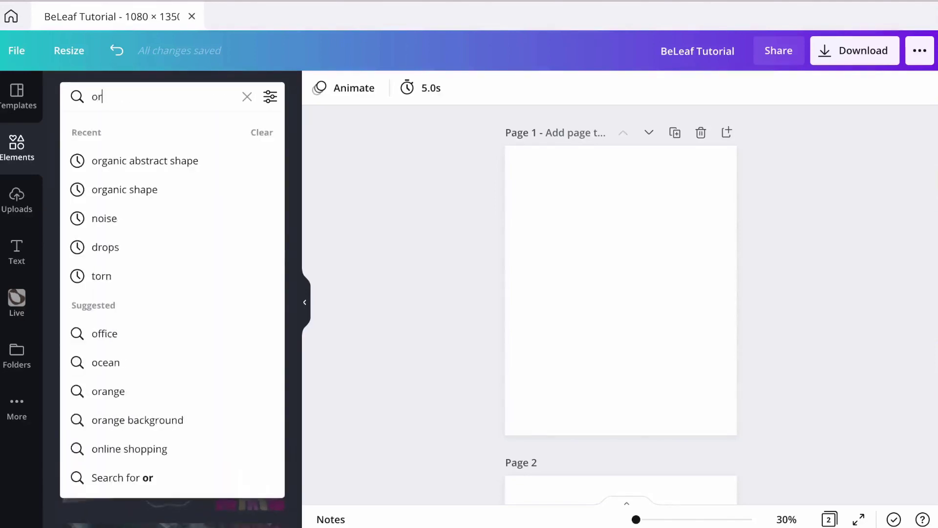
pyautogui.click(162, 162)
pyautogui.click(211, 96)
pyautogui.press('Return')
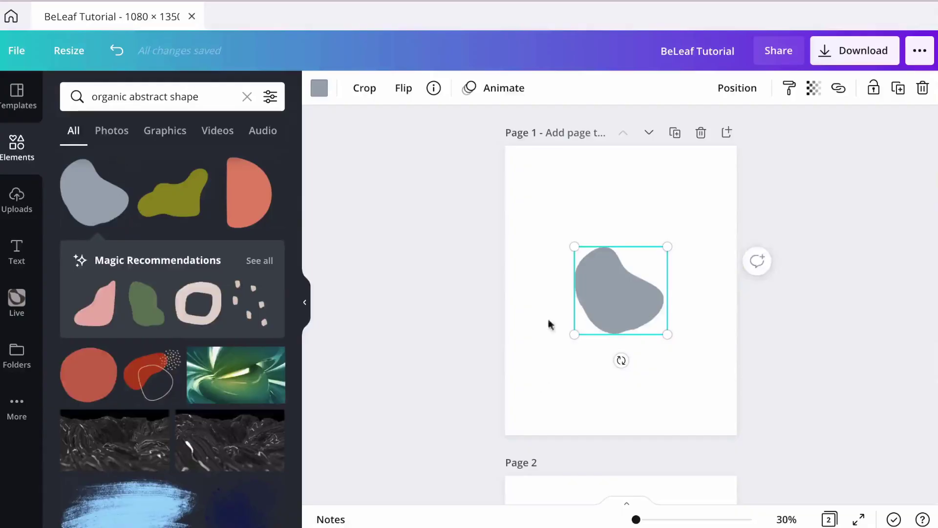
# - Enlarge the grey blob to the full width of page 1 and send it backward behind the white leaf
pyautogui.moveTo(586, 255); pyautogui.dragTo(517, 183)
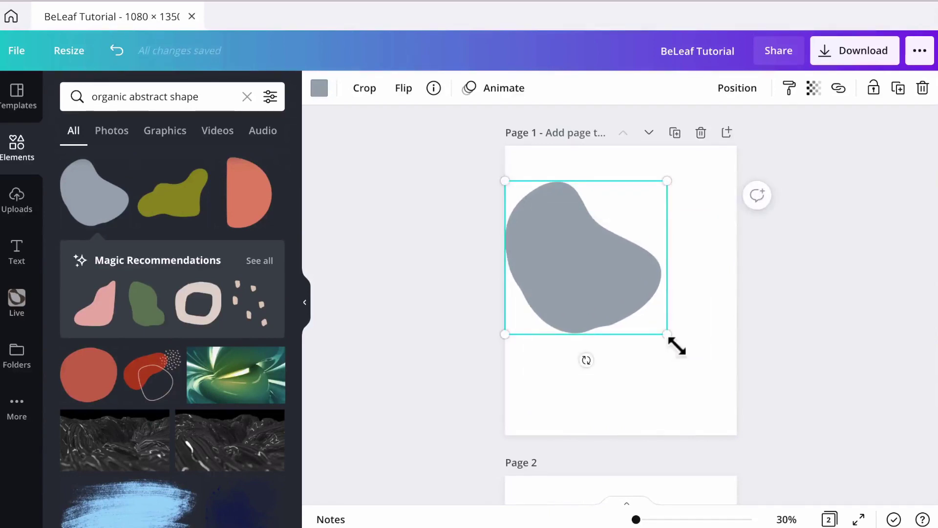
pyautogui.moveTo(673, 342); pyautogui.dragTo(746, 417)
pyautogui.click(737, 88)
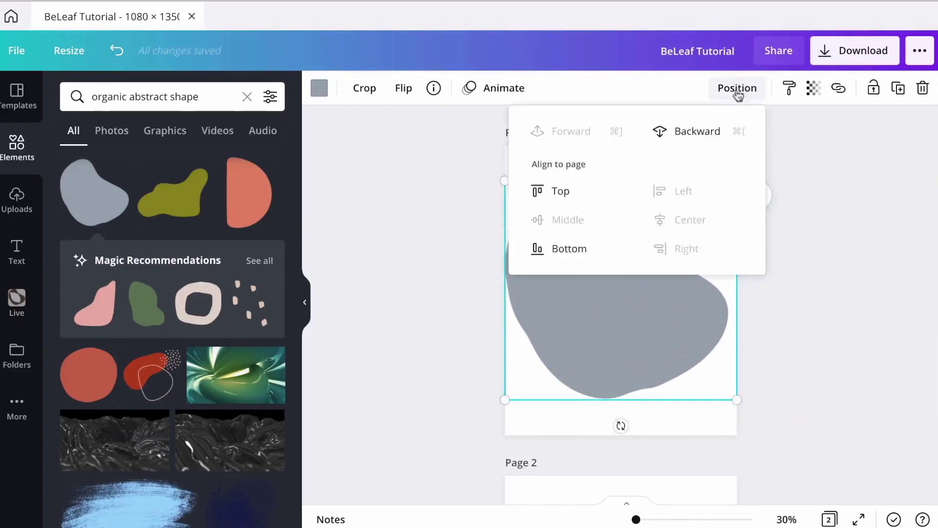
pyautogui.click(696, 130)
pyautogui.click(801, 275)
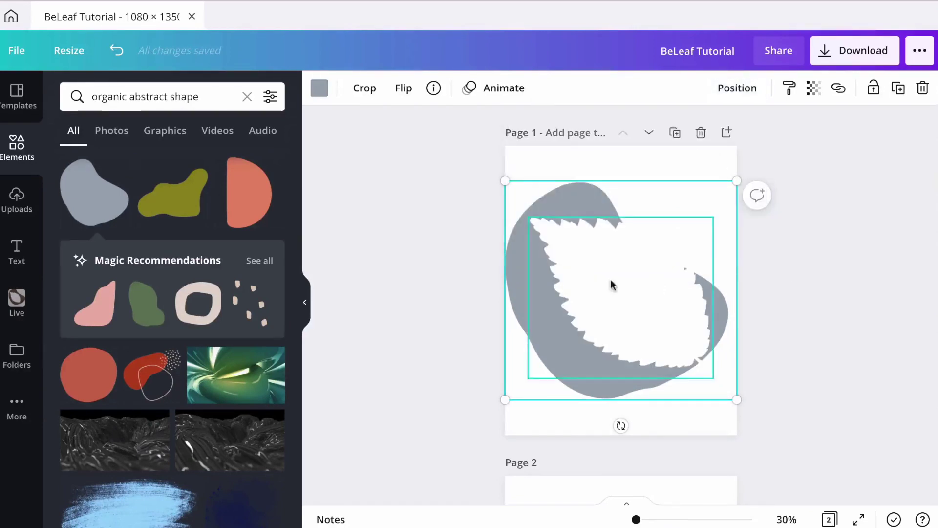
# - Shrink the white leaf to about two thirds of the page width and position it over the grey blob
pyautogui.moveTo(611, 279); pyautogui.dragTo(597, 294)
pyautogui.moveTo(517, 234); pyautogui.dragTo(542, 256)
pyautogui.moveTo(601, 294); pyautogui.dragTo(597, 289)
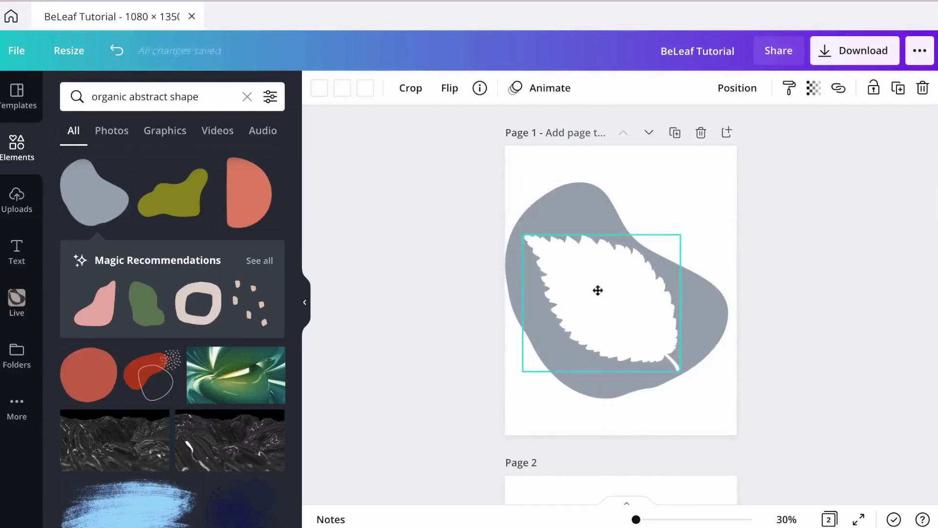
# - Recolour the grey blob behind the white leaf on page 1 to dark brown #72440E
pyautogui.click(576, 189)
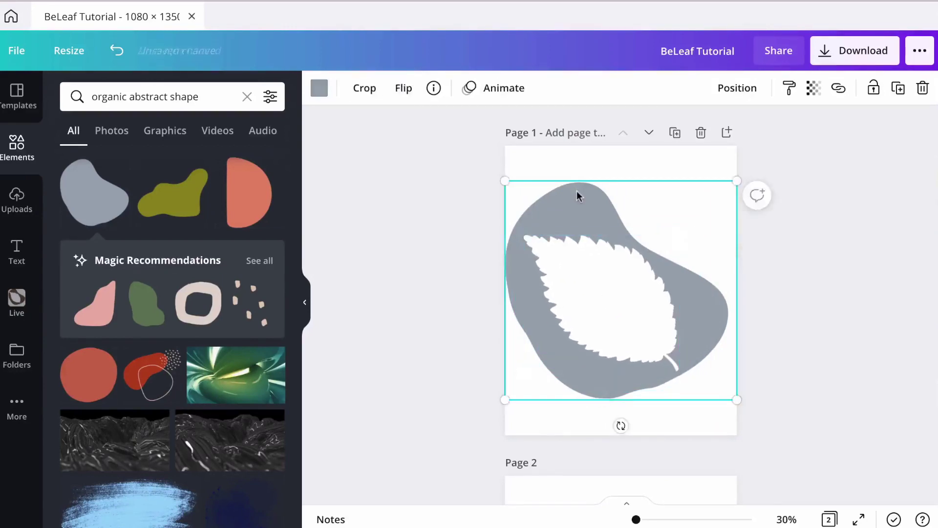
pyautogui.click(320, 91)
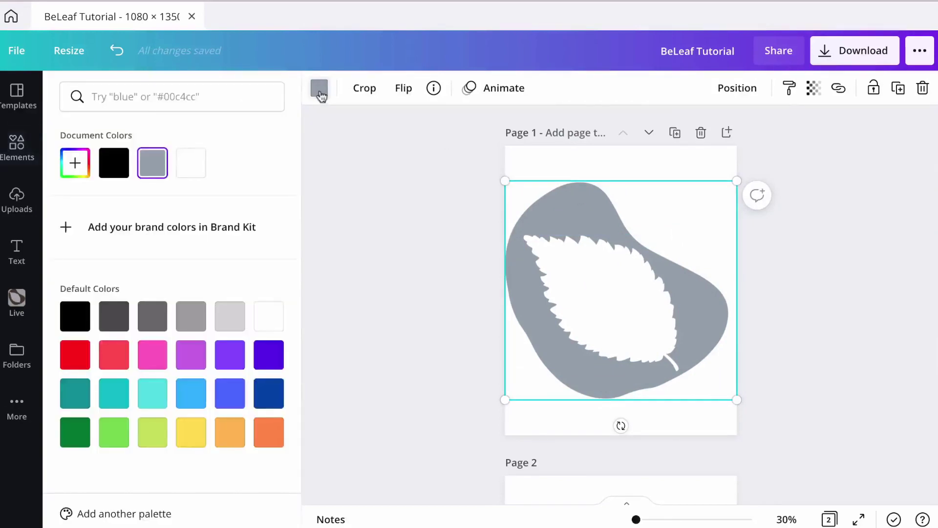
pyautogui.click(86, 168)
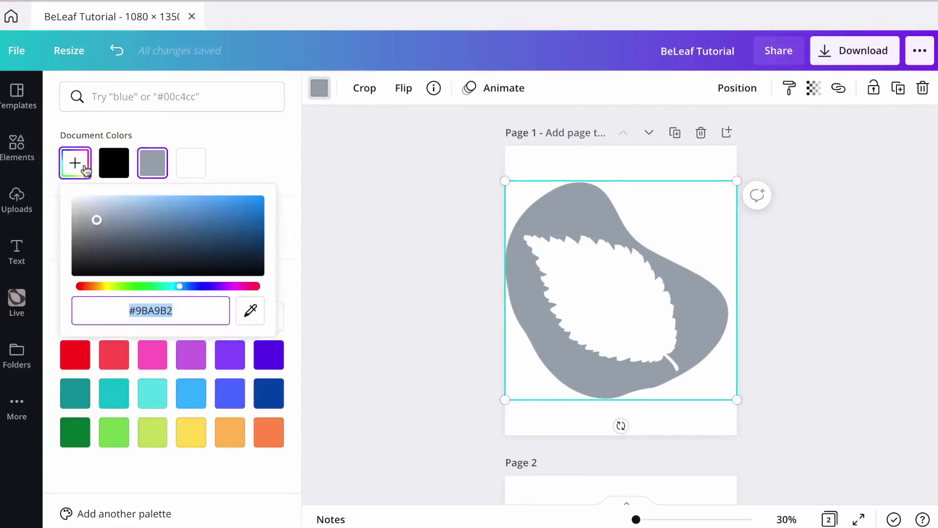
pyautogui.moveTo(182, 289); pyautogui.dragTo(97, 289)
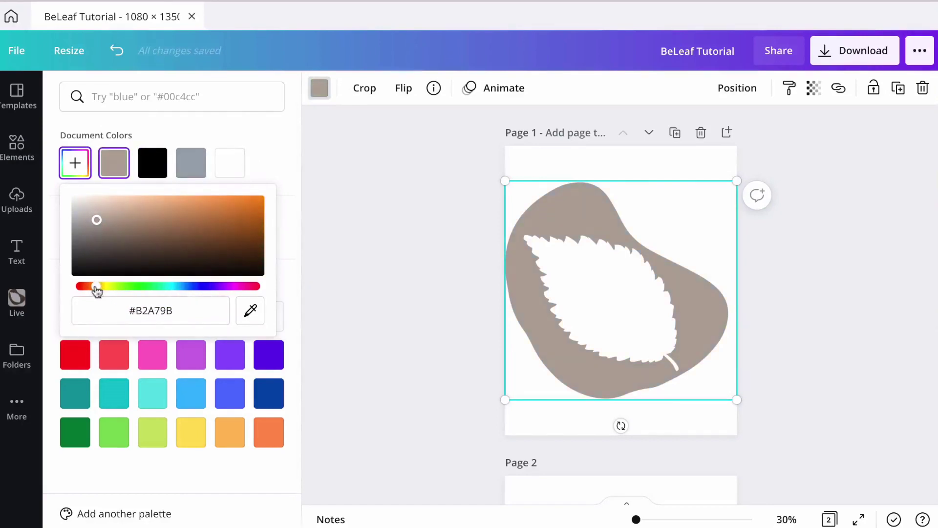
pyautogui.moveTo(95, 219); pyautogui.dragTo(246, 242)
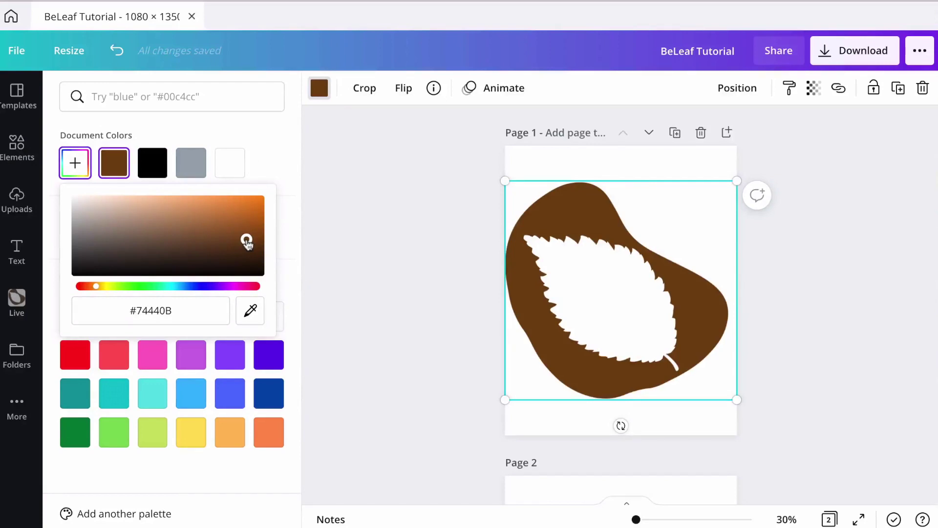
pyautogui.moveTo(246, 239); pyautogui.dragTo(242, 240)
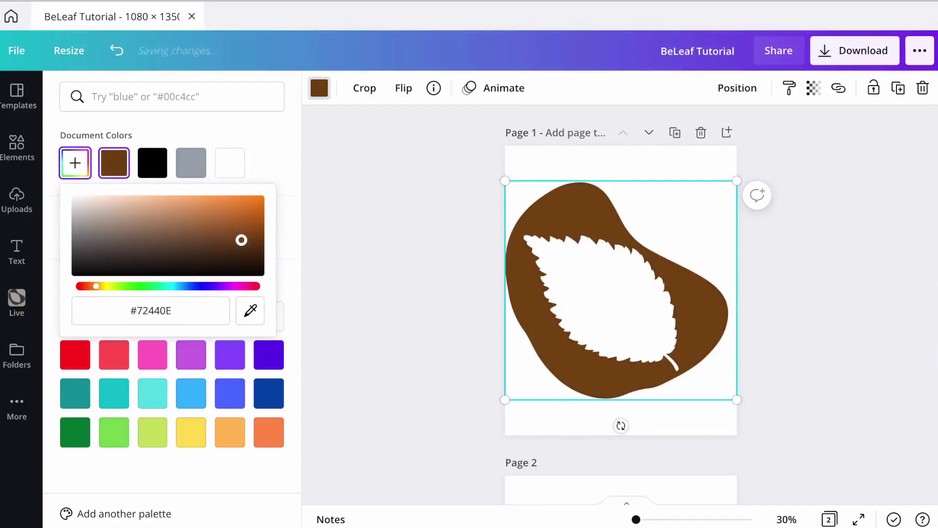
pyautogui.click(629, 155)
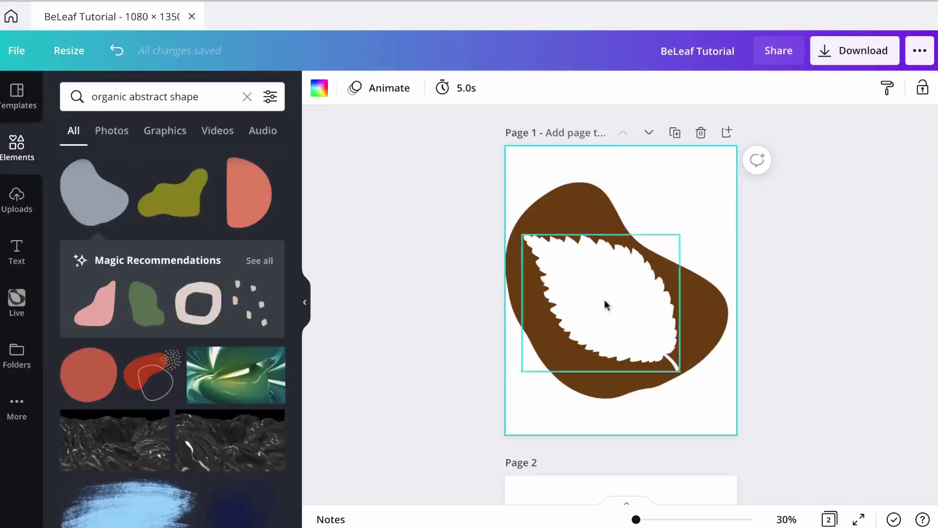
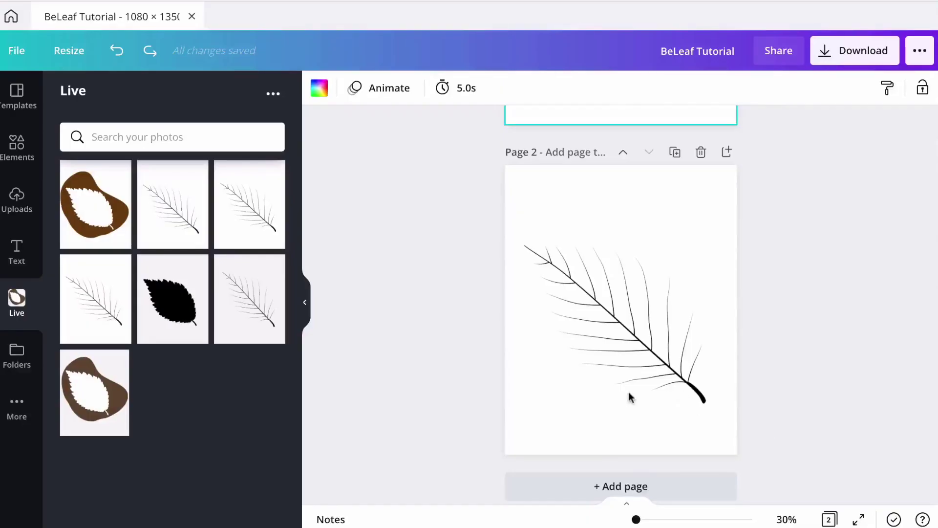
# - Add page 3 and fill it with the saved image of the white leaf on the brown blob
pyautogui.scroll(-1, 627, 393)
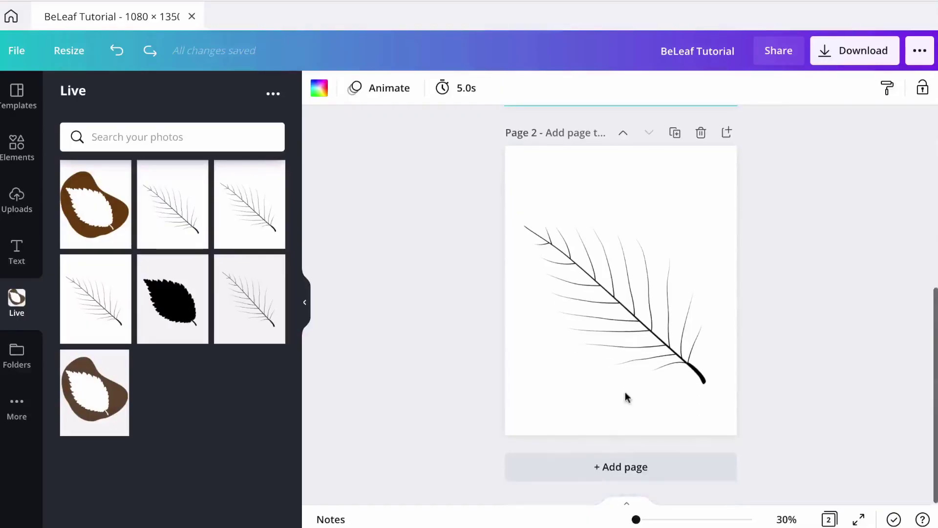
pyautogui.click(646, 470)
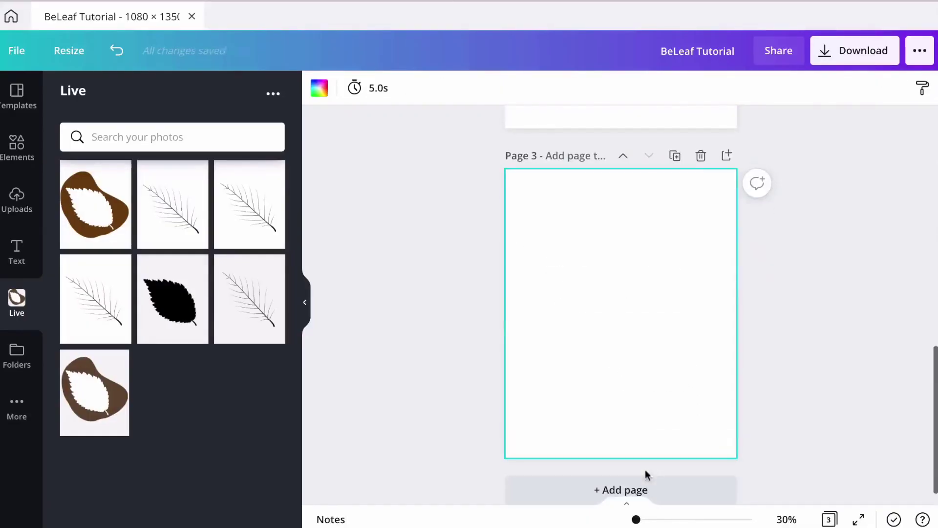
pyautogui.click(98, 212)
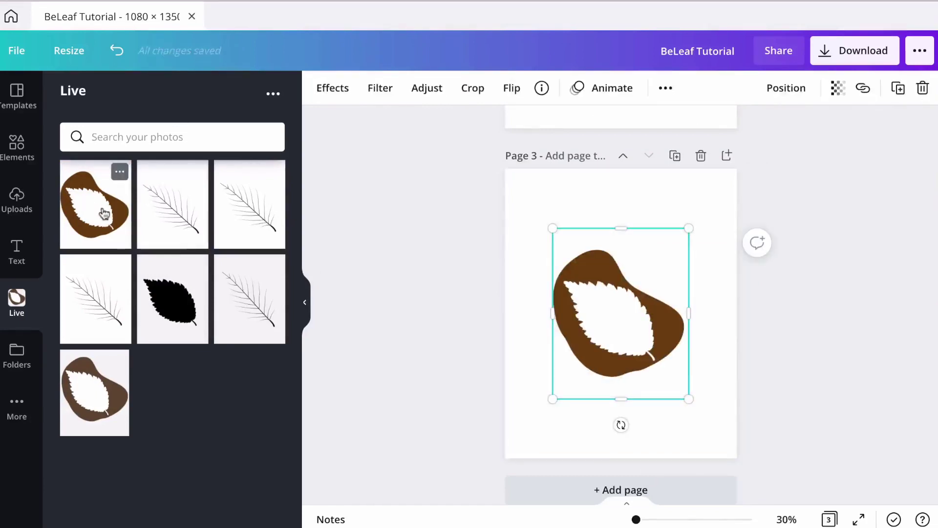
pyautogui.moveTo(562, 239); pyautogui.dragTo(501, 193)
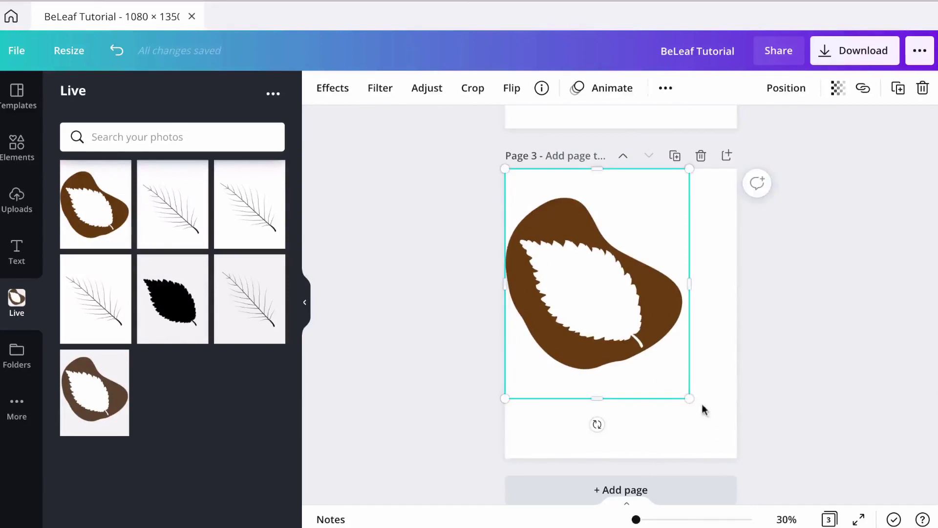
pyautogui.moveTo(701, 410); pyautogui.dragTo(747, 466)
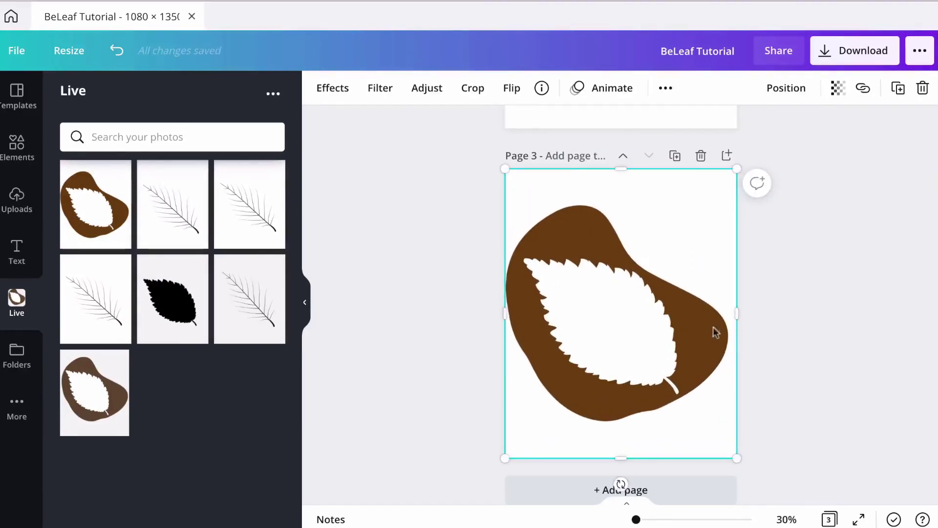
# - Add page 4 and fill it with the saved black leaf veins image
pyautogui.click(686, 491)
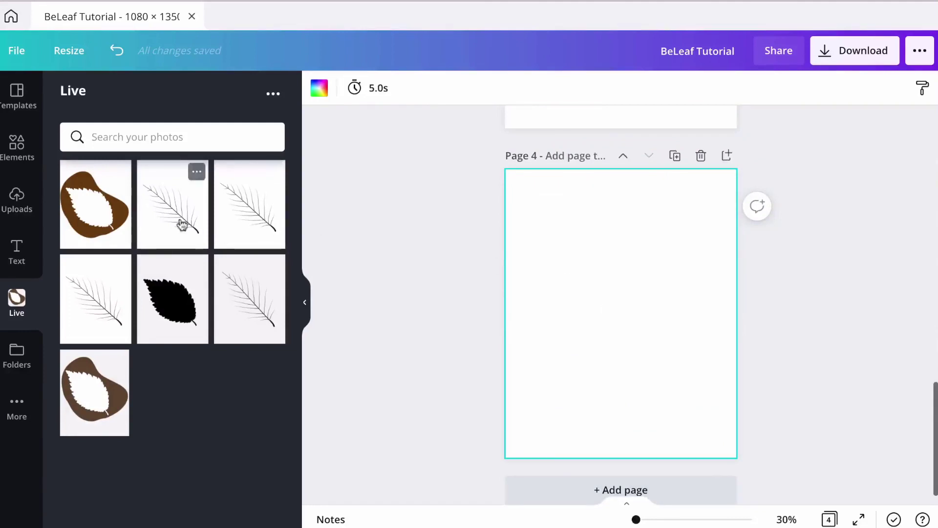
pyautogui.click(173, 221)
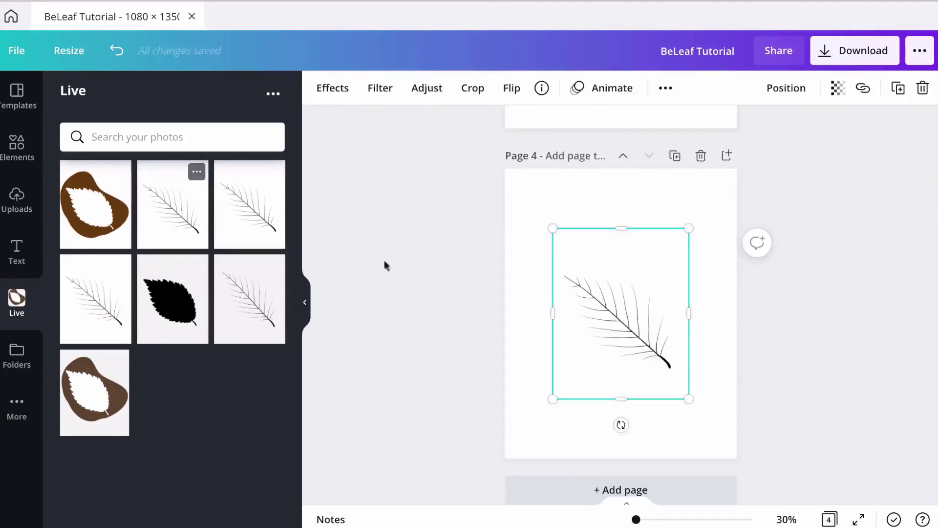
pyautogui.moveTo(557, 233); pyautogui.dragTo(505, 170)
pyautogui.moveTo(699, 406); pyautogui.dragTo(750, 459)
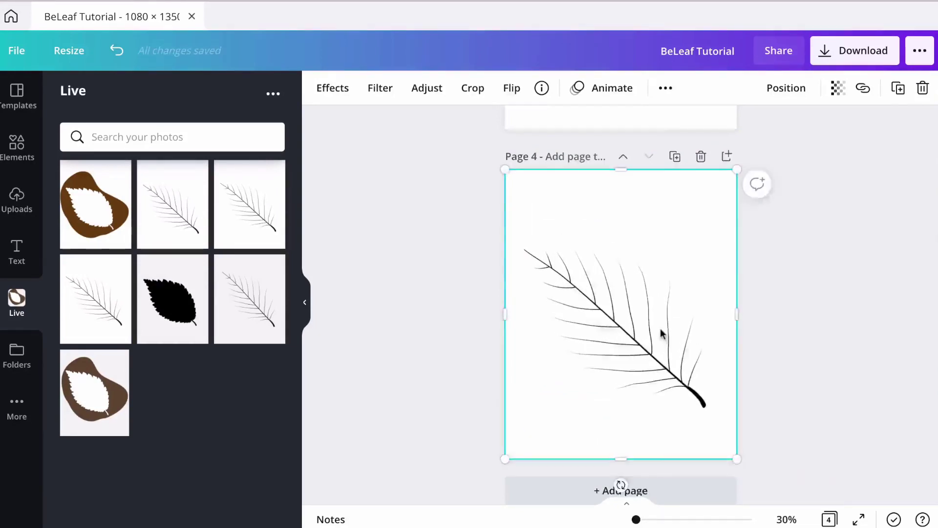
# - Enlarge the detached leaf-on-blob image on page 3 to the page width and crop its top and bottom edges slightly
pyautogui.scroll(5, 661, 332)
pyautogui.click(658, 287)
pyautogui.scroll(1, 684, 291)
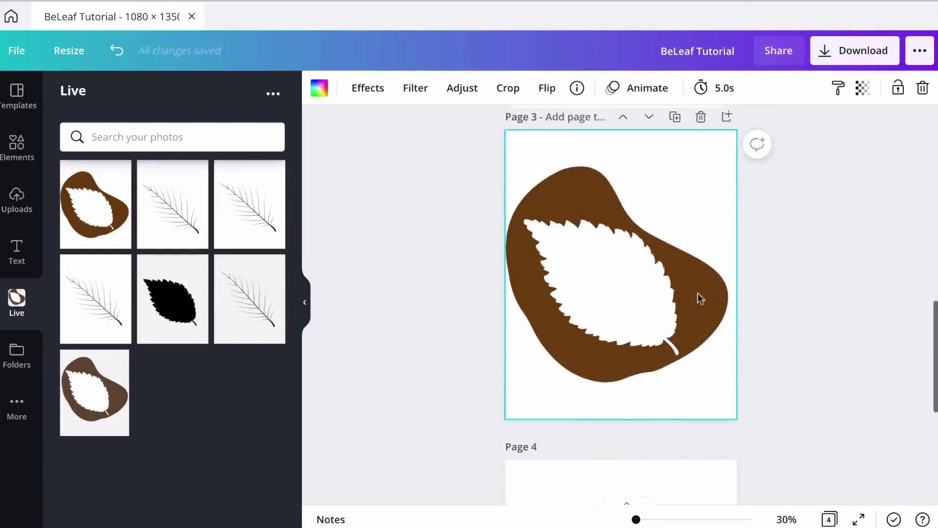
pyautogui.scroll(1, 698, 293)
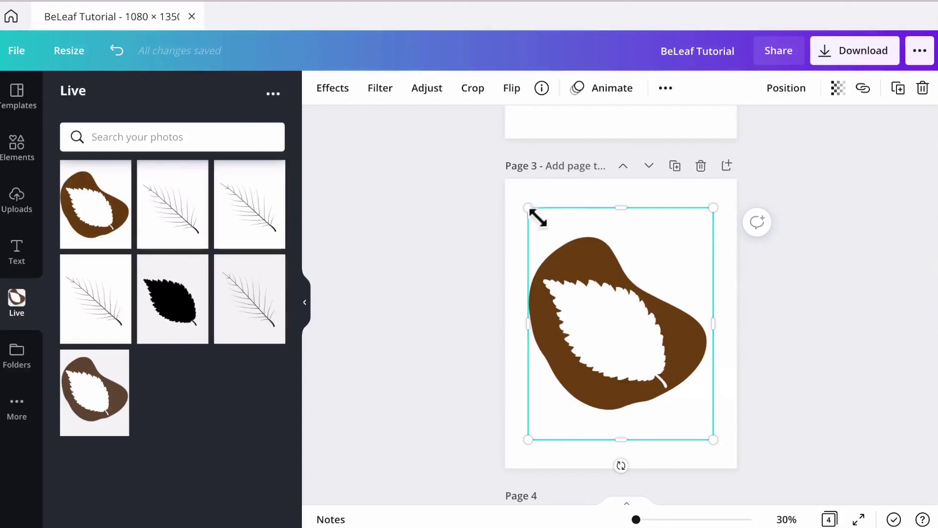
pyautogui.moveTo(537, 216); pyautogui.dragTo(506, 189)
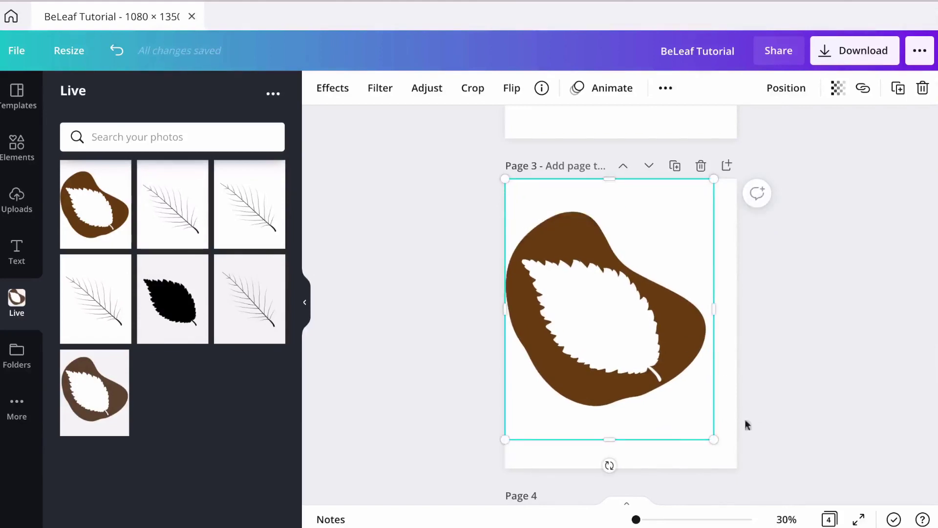
pyautogui.moveTo(720, 448); pyautogui.dragTo(743, 476)
pyautogui.moveTo(632, 473); pyautogui.dragTo(633, 455)
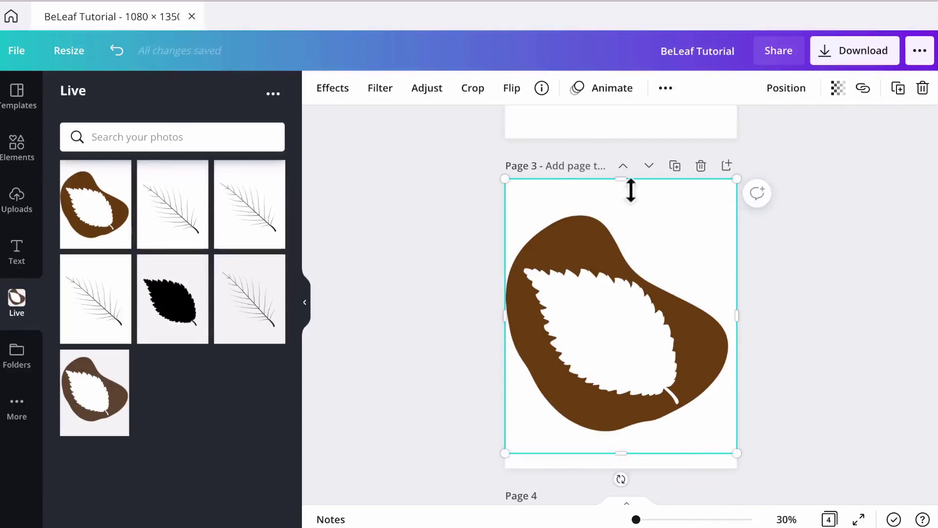
pyautogui.moveTo(631, 195); pyautogui.dragTo(633, 209)
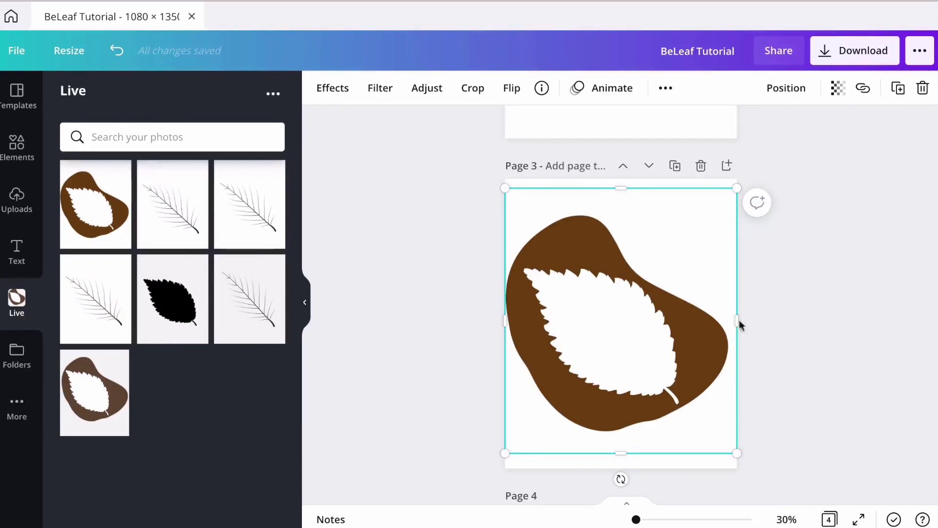
# - Detach the veins image from the page 4 background, enlarge it to the page width and crop its top and bottom edges slightly
pyautogui.scroll(-5, 714, 318)
pyautogui.click(649, 370)
pyautogui.rightClick(649, 372)
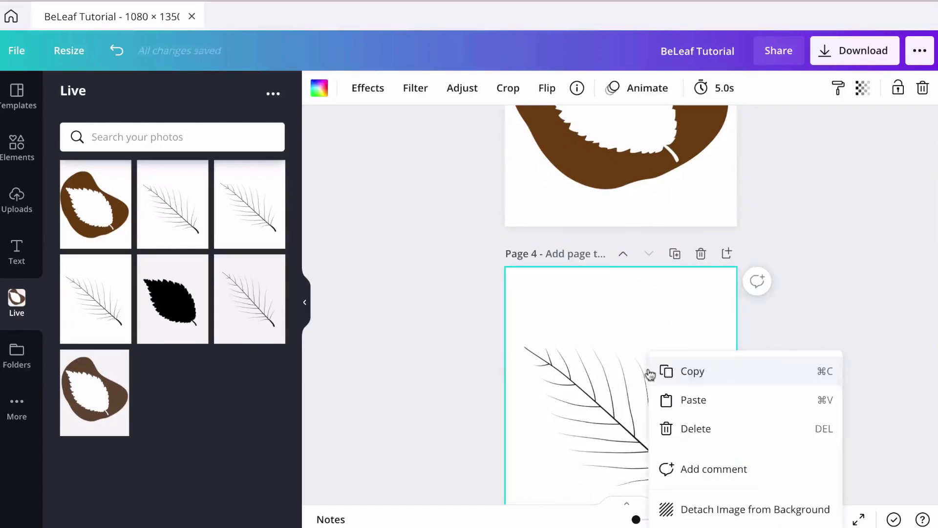
pyautogui.click(731, 508)
pyautogui.scroll(-2, 546, 223)
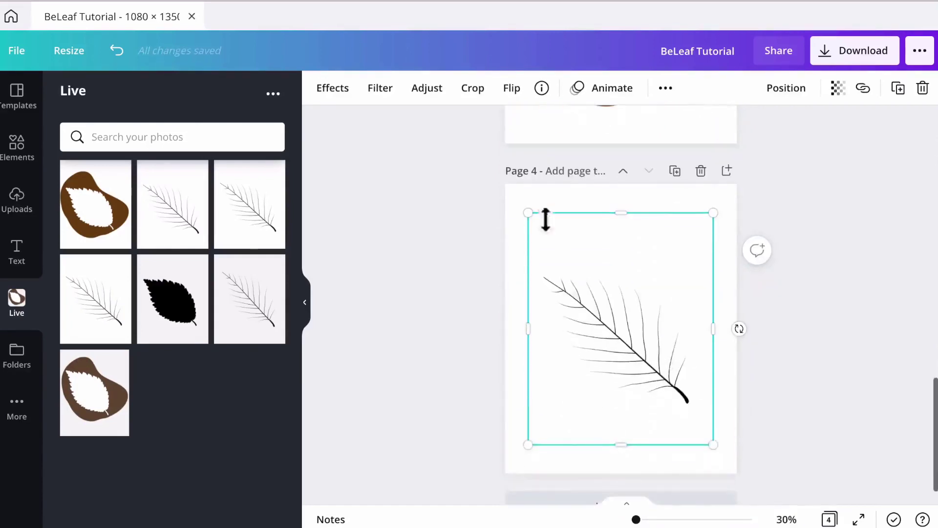
pyautogui.moveTo(529, 213); pyautogui.dragTo(508, 194)
pyautogui.moveTo(722, 452); pyautogui.dragTo(743, 478)
pyautogui.moveTo(626, 477); pyautogui.dragTo(624, 468)
pyautogui.moveTo(627, 196); pyautogui.dragTo(627, 205)
pyautogui.click(796, 219)
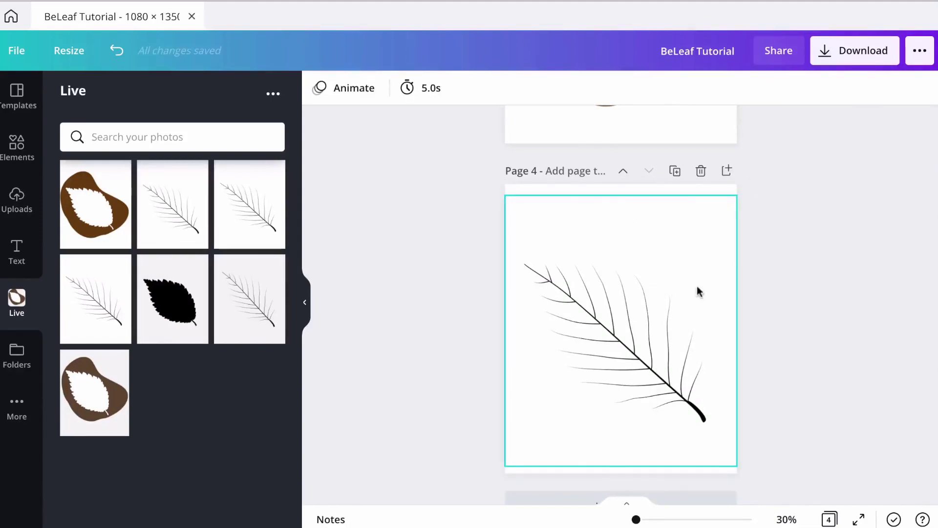
# - Remove the background of the leaf-on-blob image on page 3 and shift the image slightly
pyautogui.scroll(5, 646, 253)
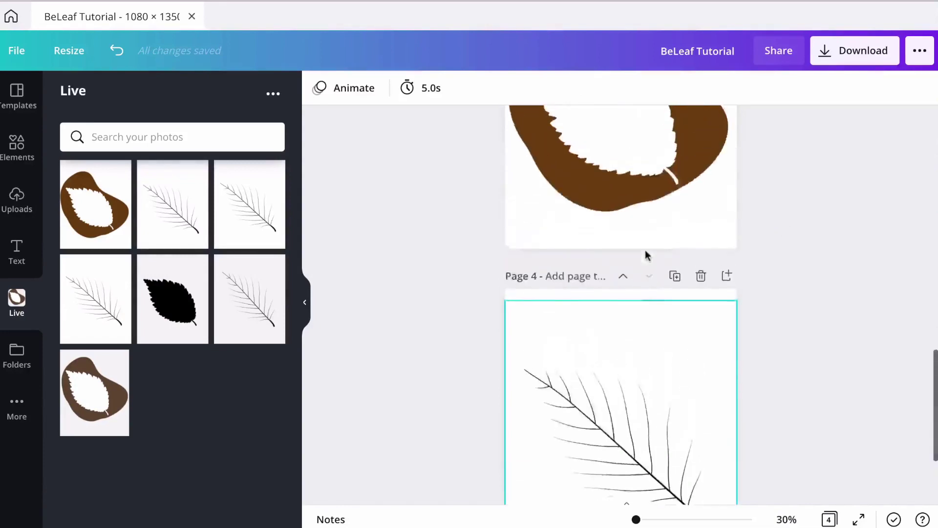
pyautogui.scroll(1, 645, 253)
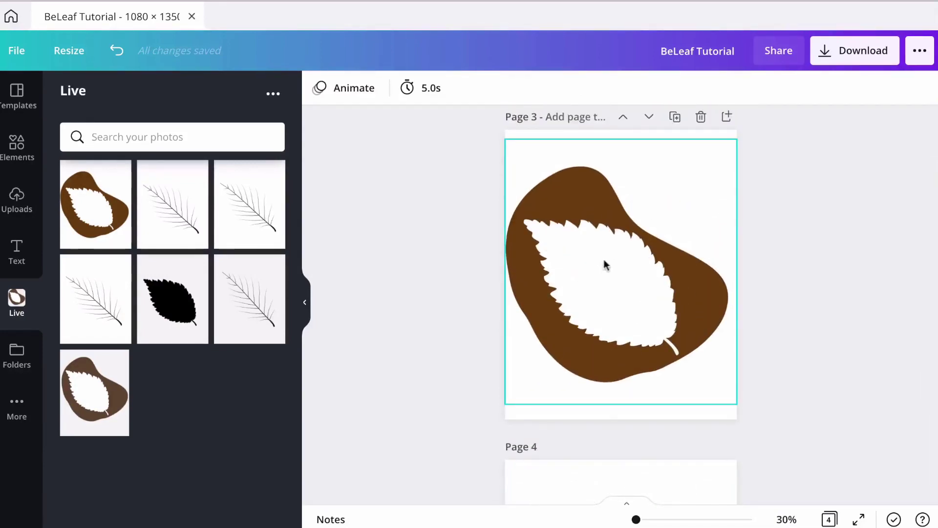
pyautogui.click(592, 187)
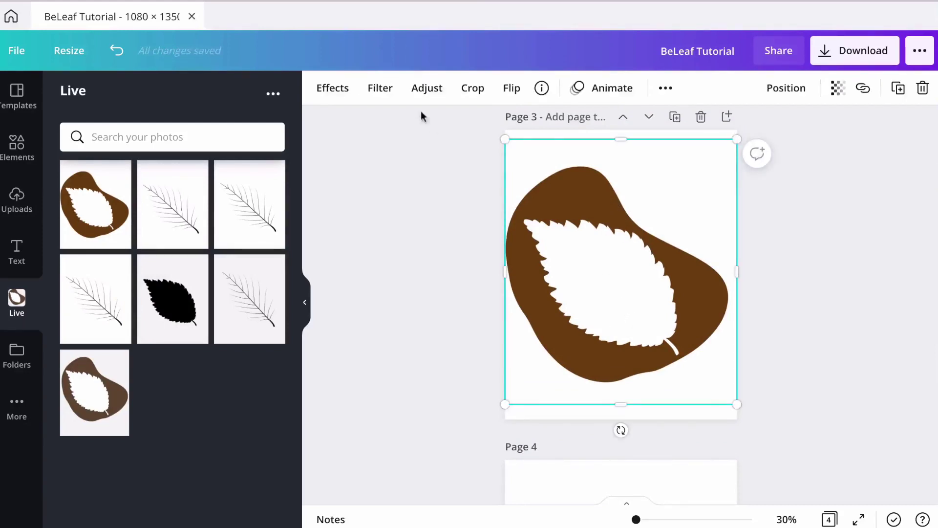
pyautogui.click(333, 88)
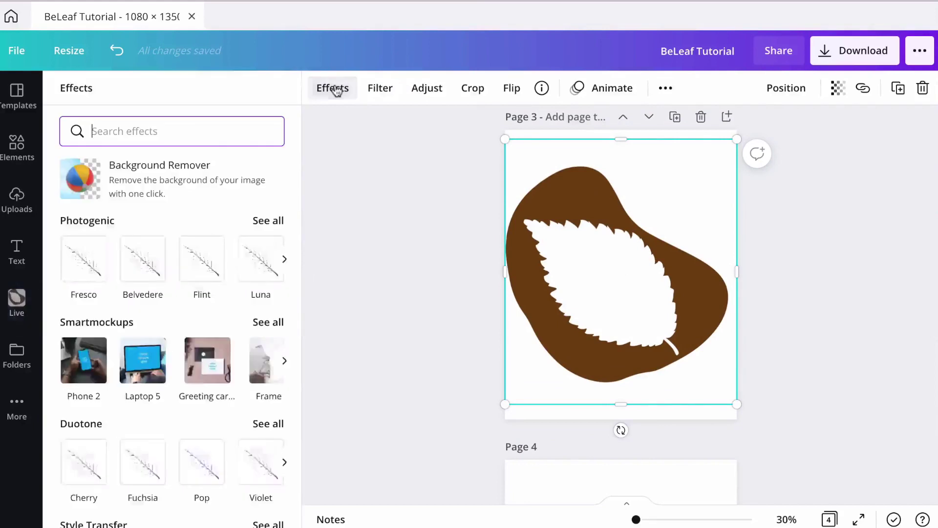
pyautogui.click(174, 184)
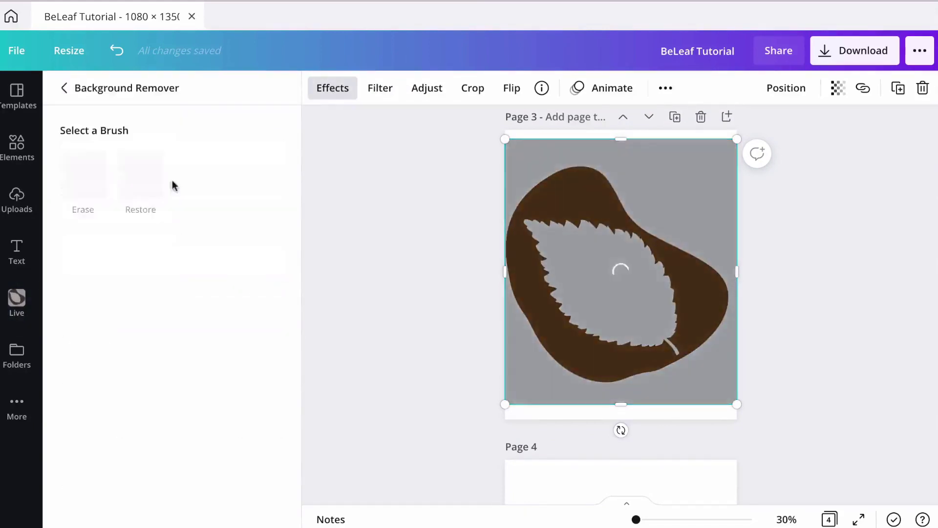
pyautogui.click(210, 510)
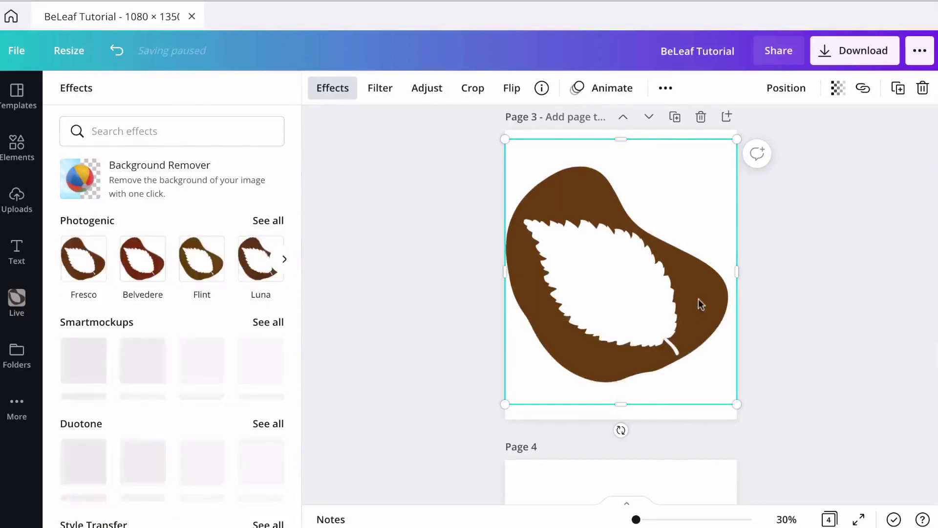
pyautogui.moveTo(597, 197)
pyautogui.mouseDown()
pyautogui.moveTo(560, 206)
pyautogui.moveTo(618, 224)
pyautogui.moveTo(520, 199)
pyautogui.moveTo(607, 205)
pyautogui.moveTo(601, 195)
pyautogui.mouseUp()
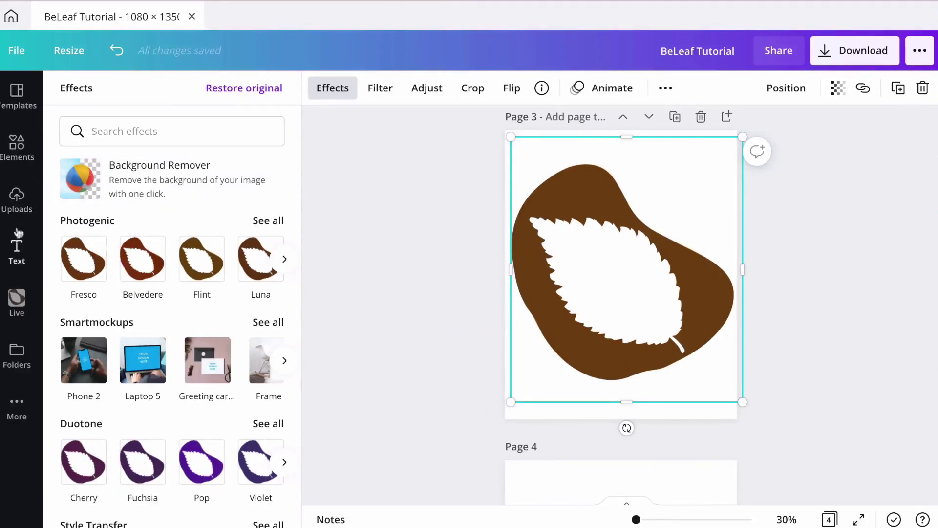
# - Search the element library's photos for "face" and look for a dark portrait with dotted light on the face
pyautogui.click(17, 146)
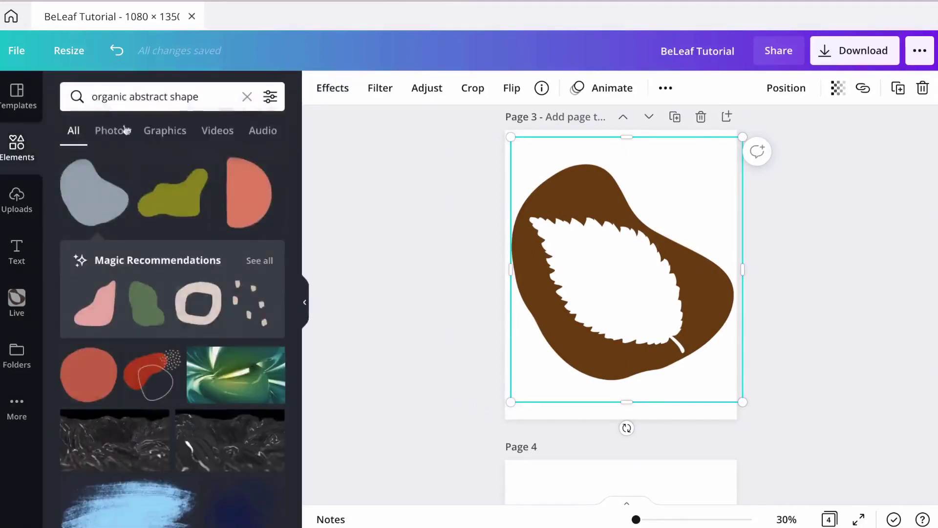
pyautogui.click(118, 132)
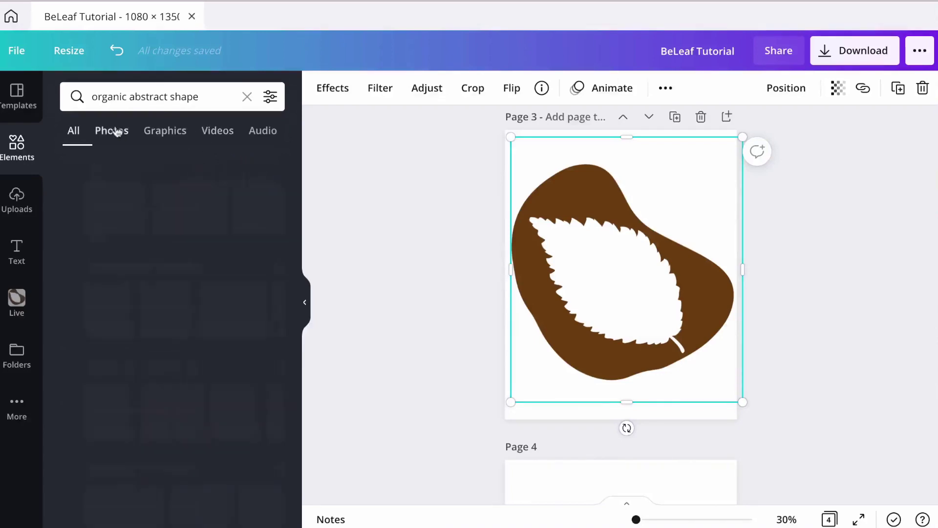
pyautogui.doubleClick(153, 94)
pyautogui.click(247, 98)
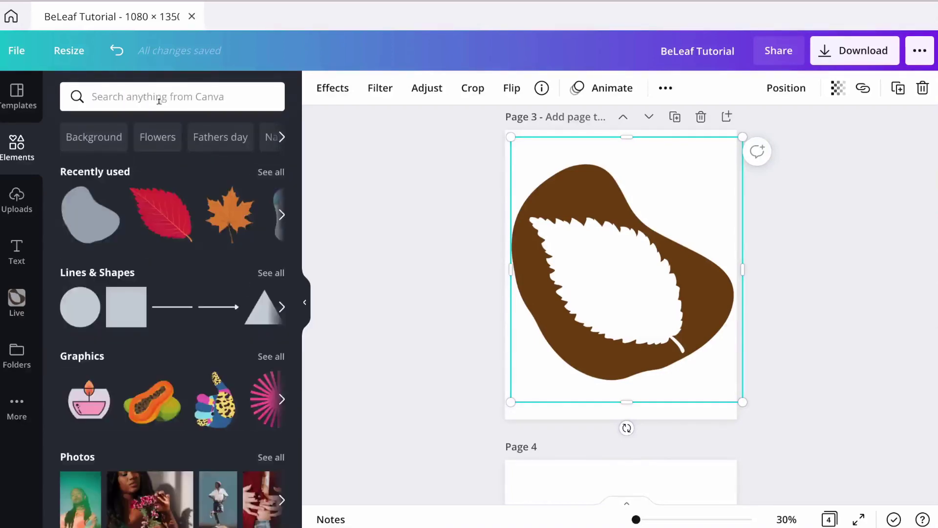
pyautogui.write('face')
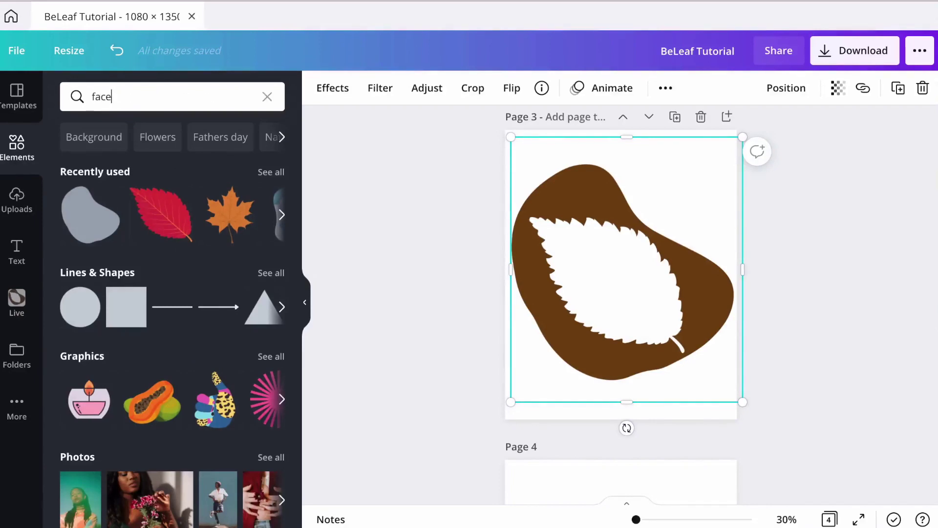
pyautogui.press('Return')
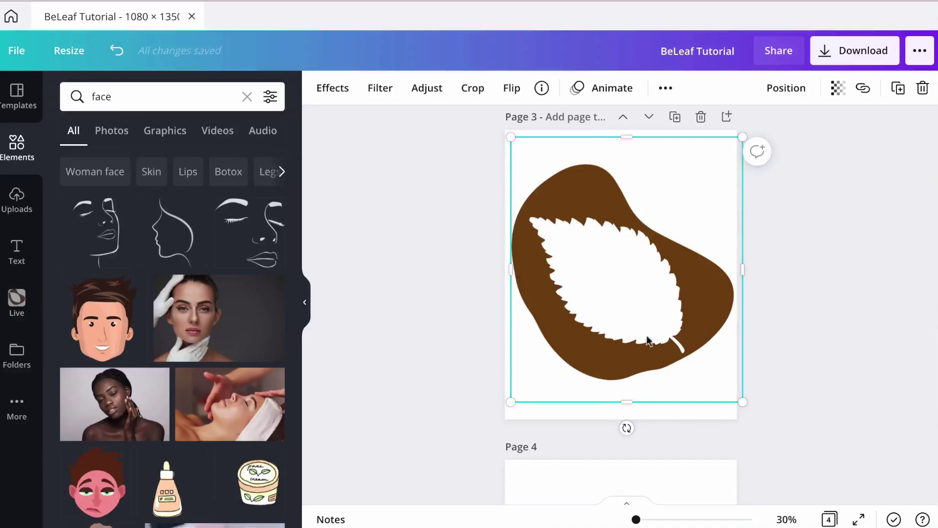
pyautogui.click(111, 130)
pyautogui.scroll(-3, 166, 244)
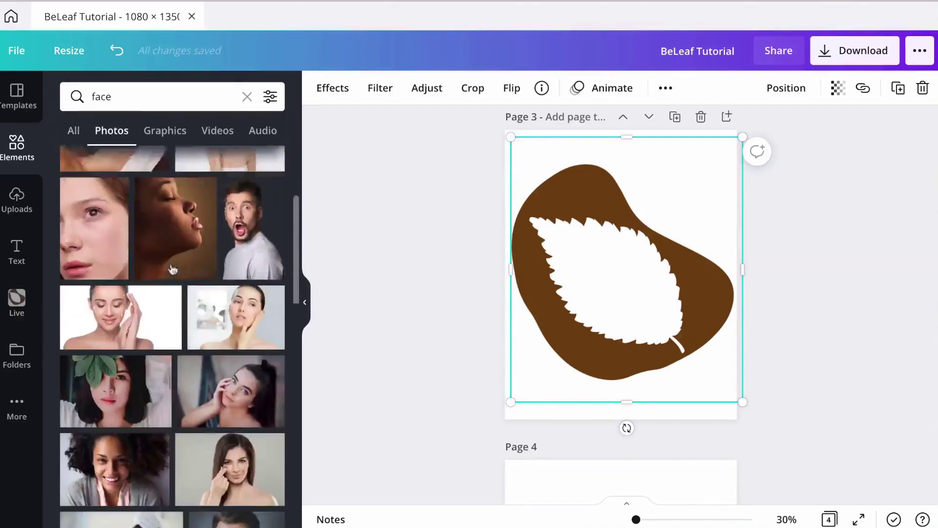
pyautogui.scroll(-10, 172, 269)
pyautogui.scroll(-8, 196, 341)
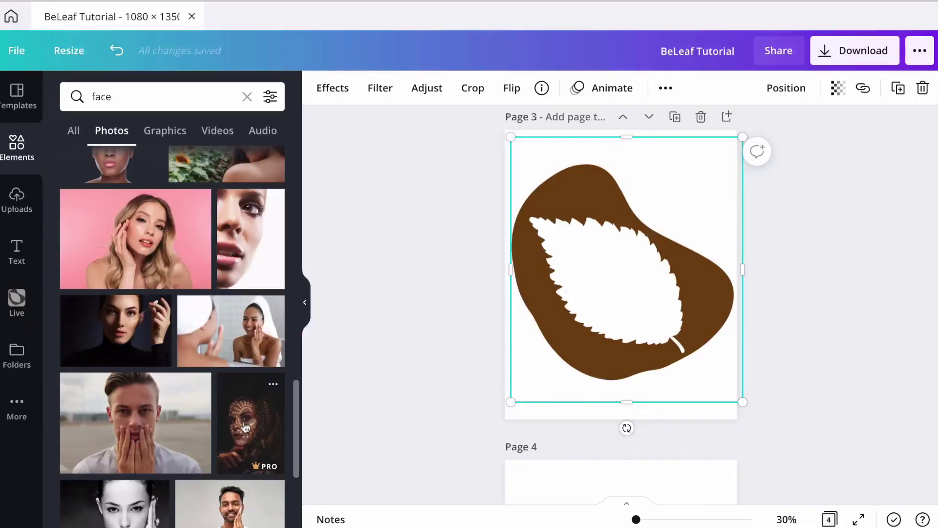
pyautogui.scroll(-2, 246, 427)
# - Try the dotted-light portrait on page 3, tilted clockwise and sent behind the brown leaf cut-out image, and delete the photo
pyautogui.click(247, 334)
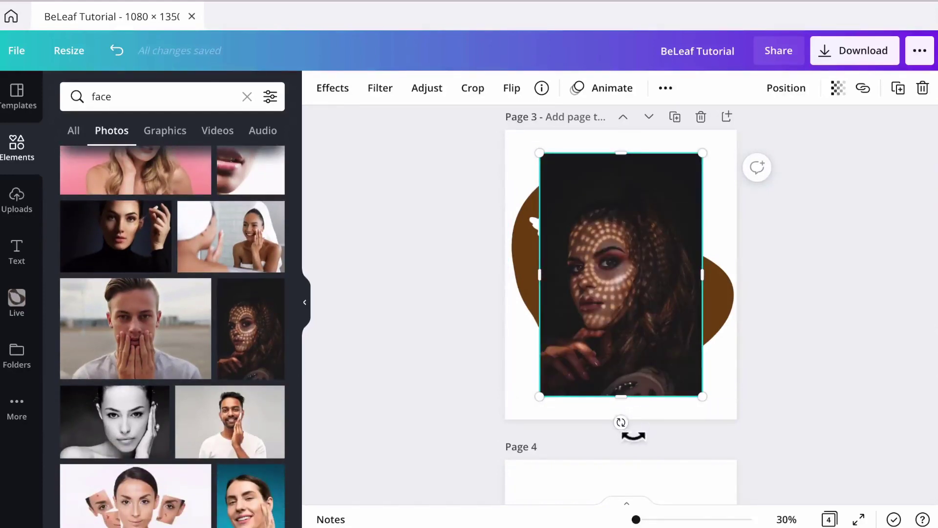
pyautogui.moveTo(630, 431); pyautogui.dragTo(726, 392)
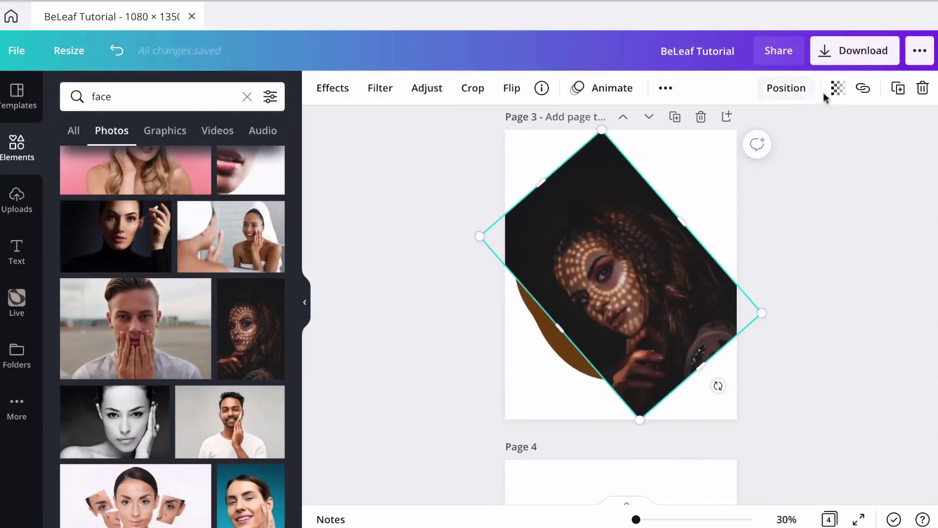
pyautogui.click(770, 87)
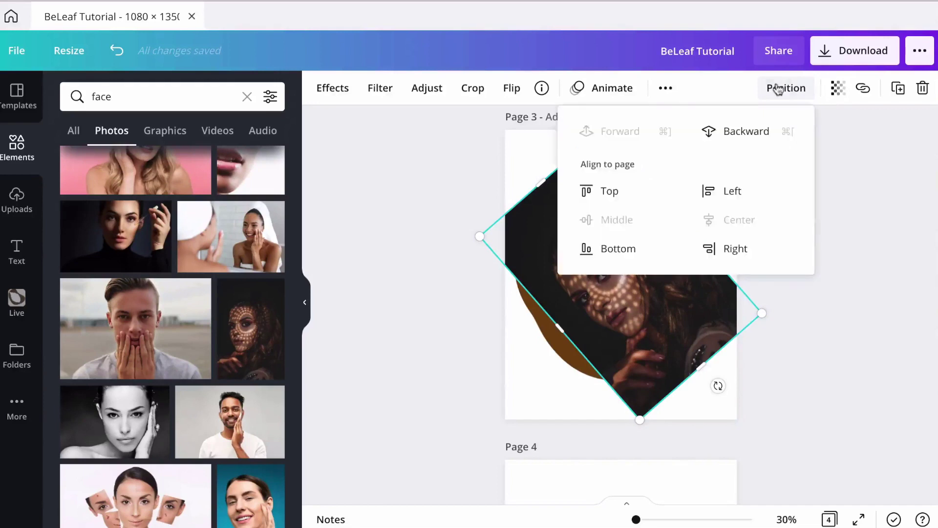
pyautogui.click(738, 129)
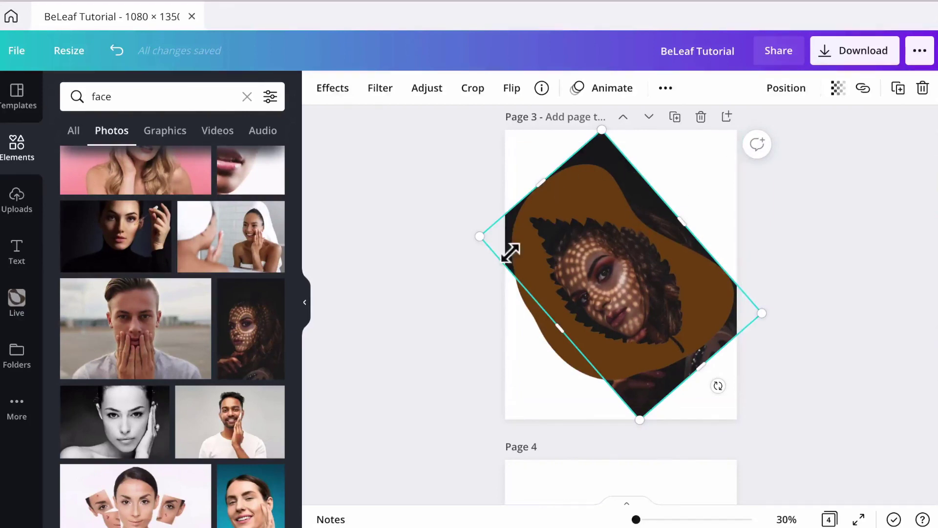
pyautogui.press('Delete')
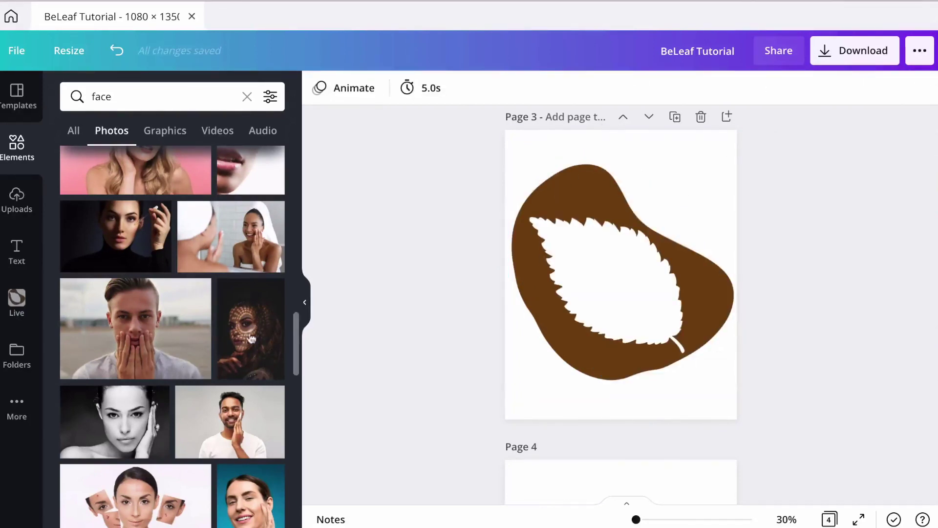
# - Adjust the brown leaf cut-out image on page 3 to brightness 100, contrast 100 and saturation -100
pyautogui.click(579, 198)
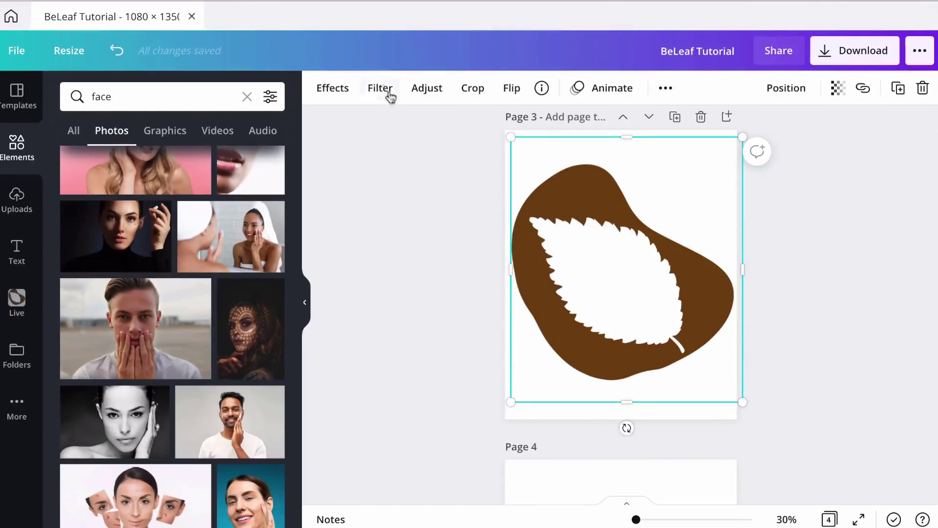
pyautogui.click(425, 91)
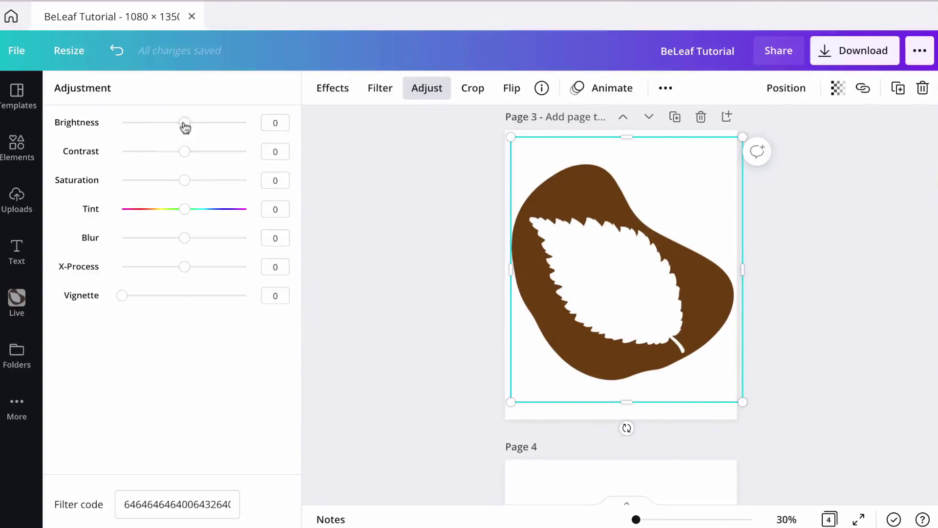
pyautogui.moveTo(184, 126); pyautogui.dragTo(251, 130)
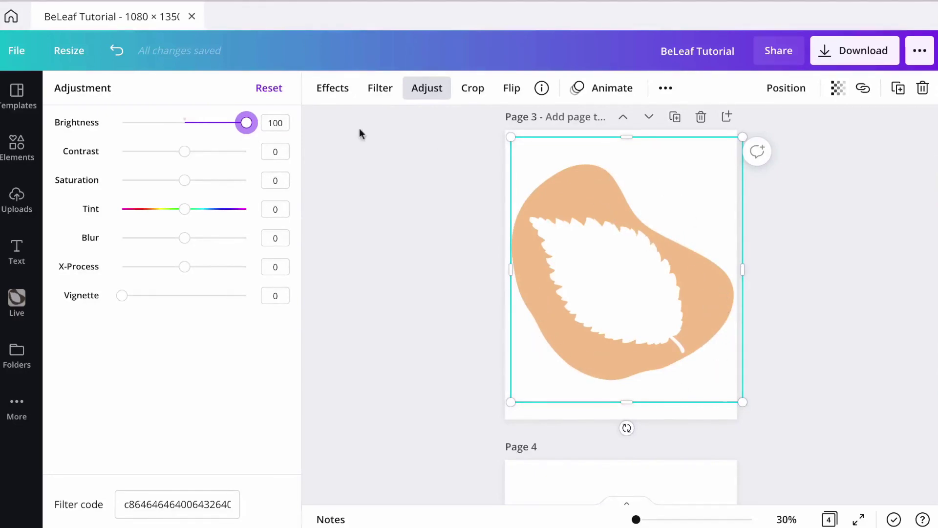
pyautogui.click(185, 152)
pyautogui.moveTo(184, 152); pyautogui.dragTo(254, 158)
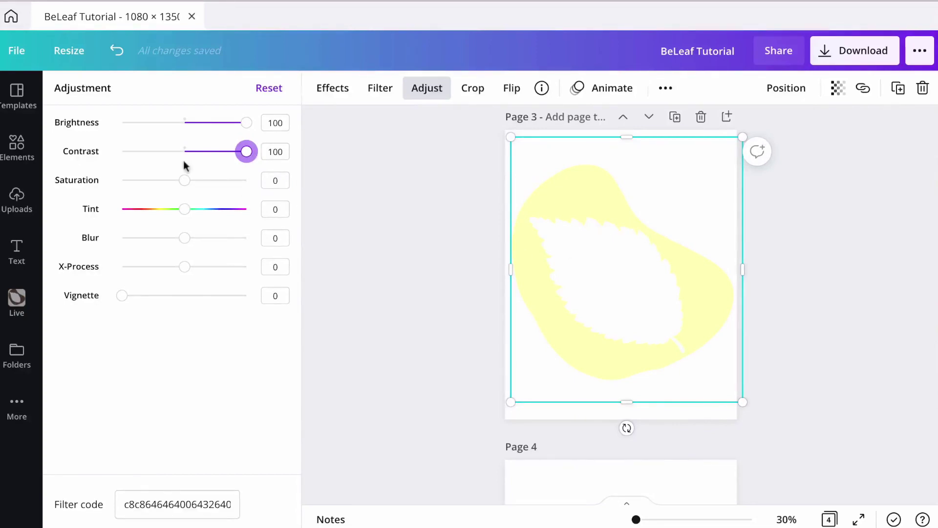
pyautogui.click(184, 181)
pyautogui.moveTo(185, 182); pyautogui.dragTo(121, 189)
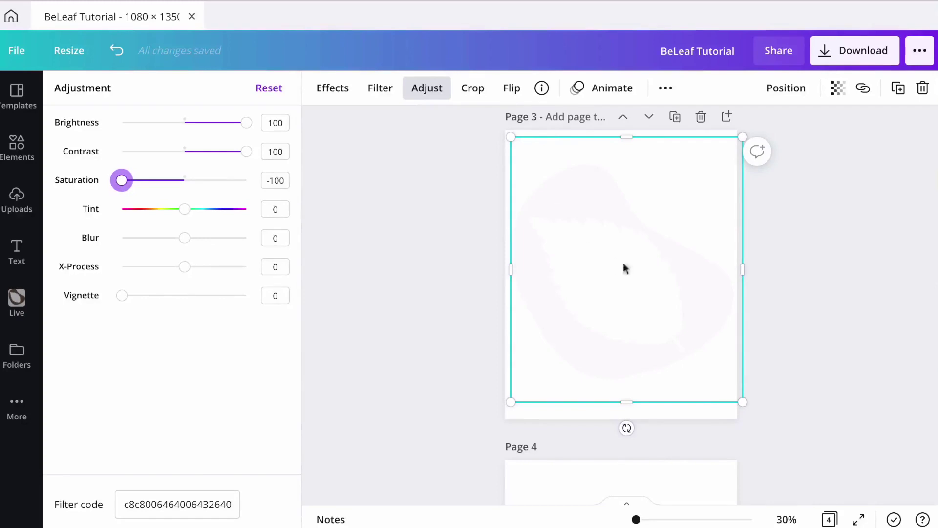
pyautogui.press('Escape')
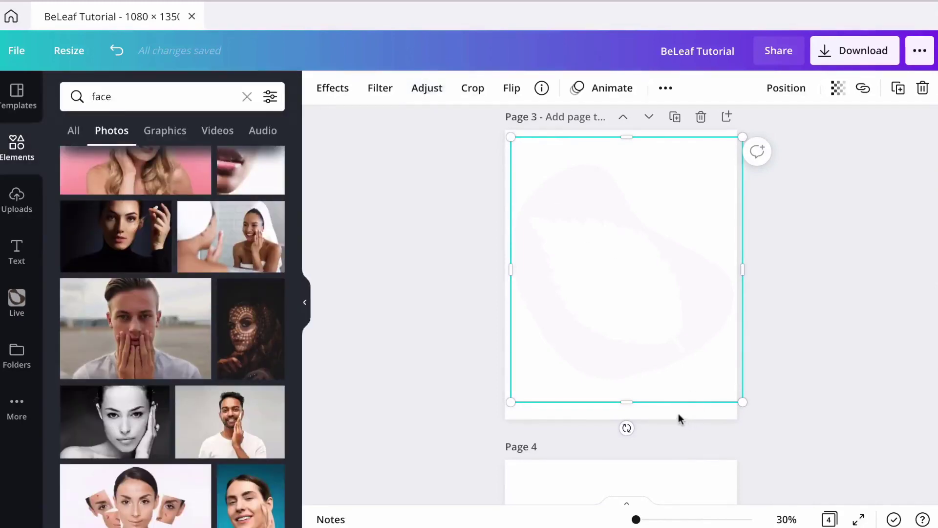
# - Set the page 3 background to #FAFAFA, sampled from the whitened blob
pyautogui.click(677, 417)
pyautogui.click(319, 90)
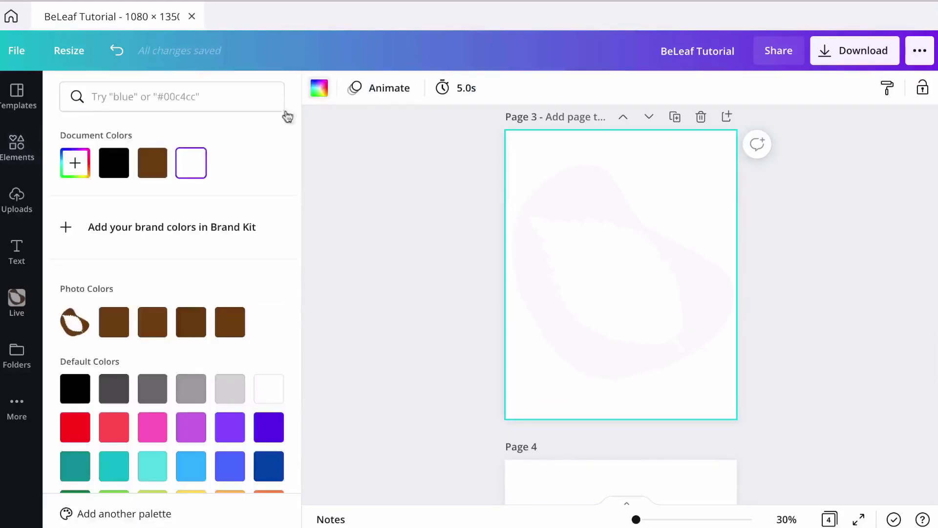
pyautogui.click(76, 166)
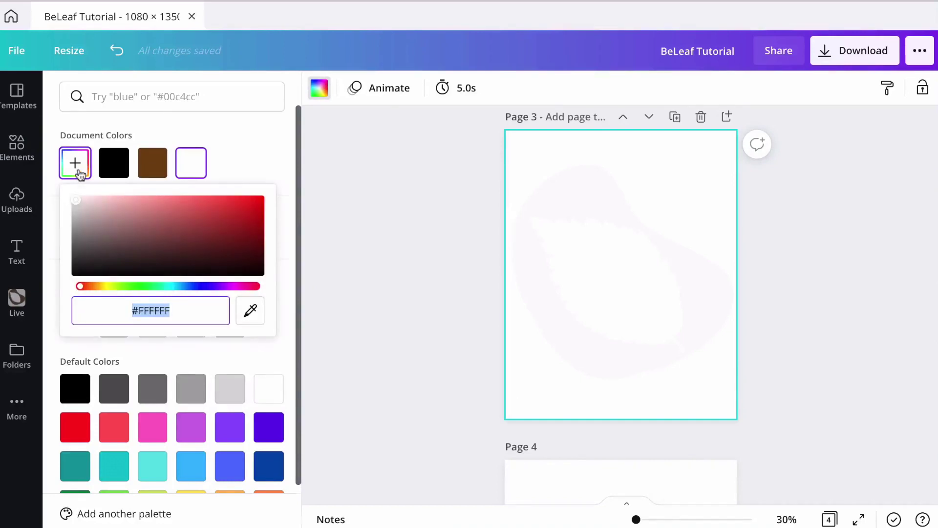
pyautogui.click(250, 310)
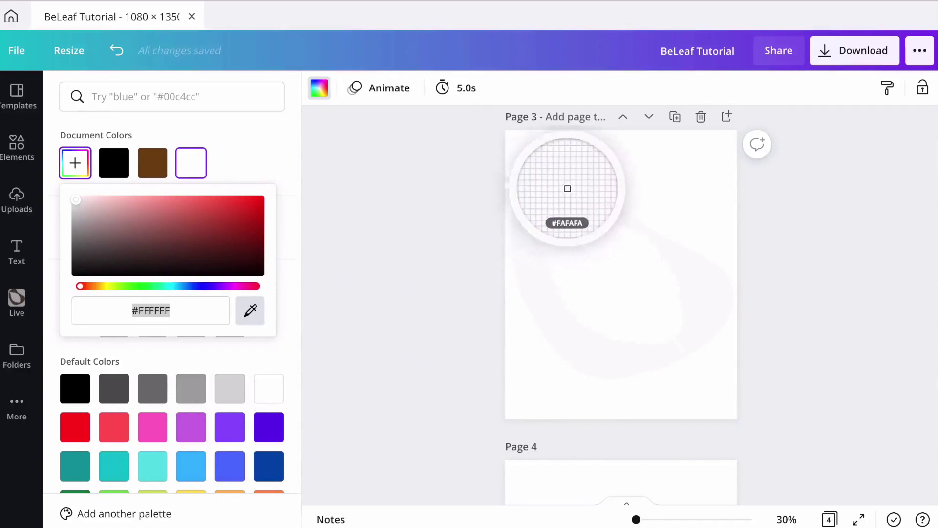
pyautogui.click(575, 194)
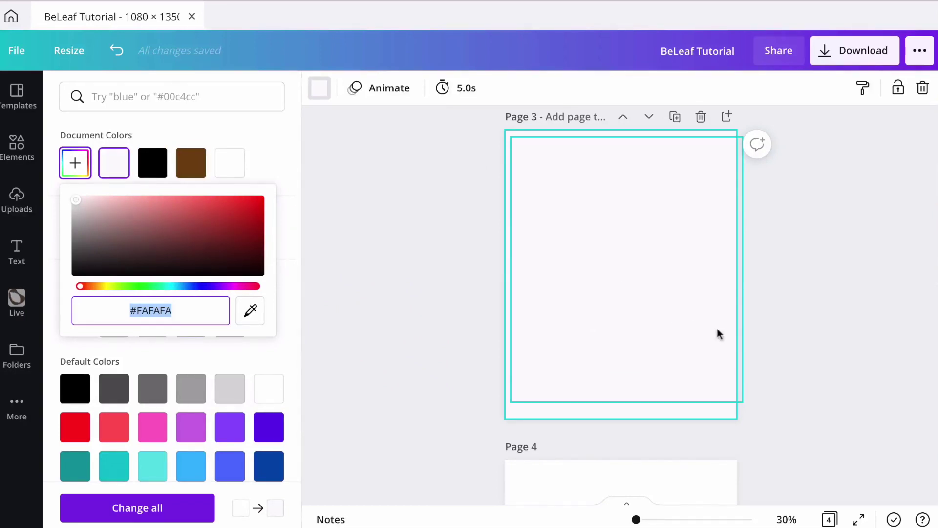
pyautogui.click(759, 344)
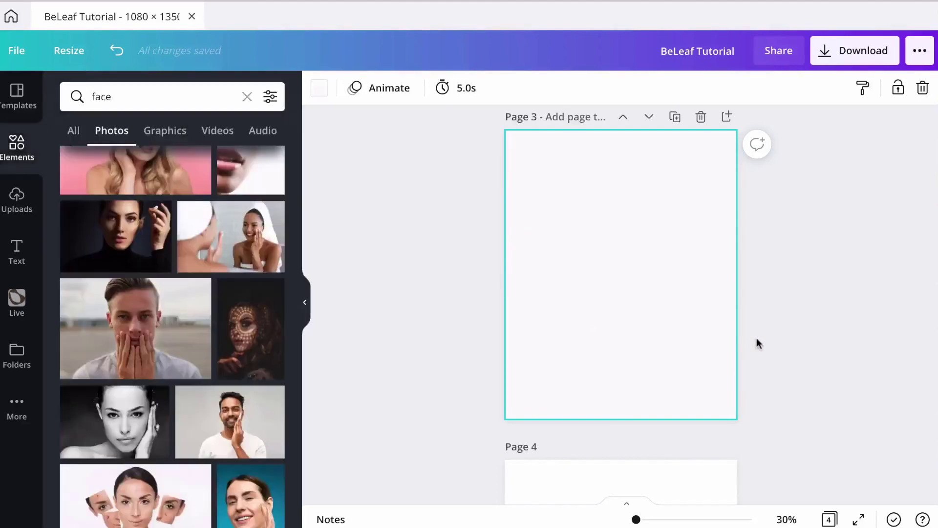
# - Add the dotted-light portrait to page 3, tilt it clockwise and send it behind the whitened leaf cut-out image
pyautogui.click(245, 336)
pyautogui.moveTo(630, 432); pyautogui.dragTo(709, 388)
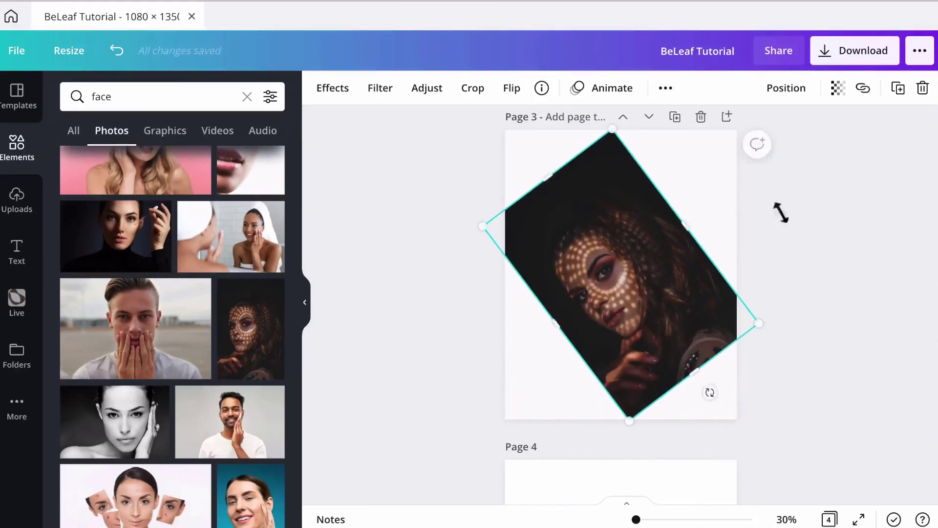
pyautogui.click(786, 88)
pyautogui.click(752, 132)
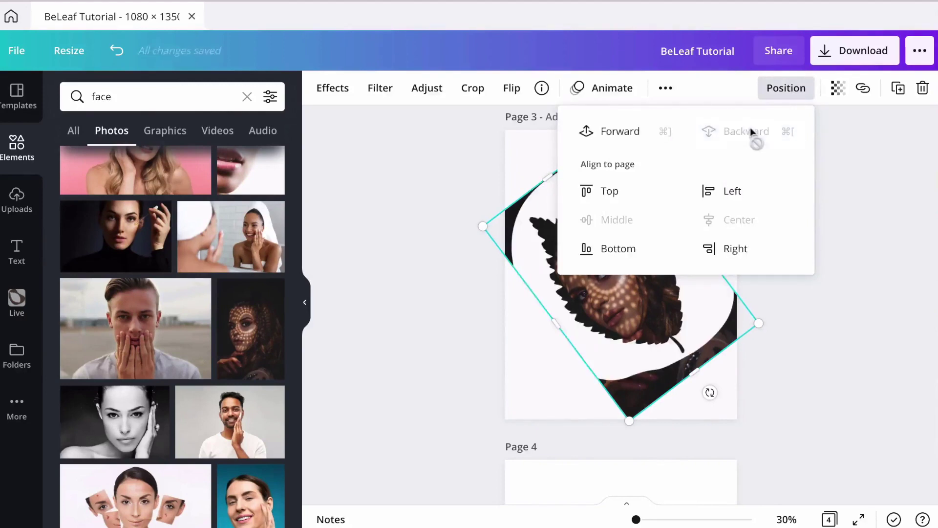
pyautogui.click(856, 329)
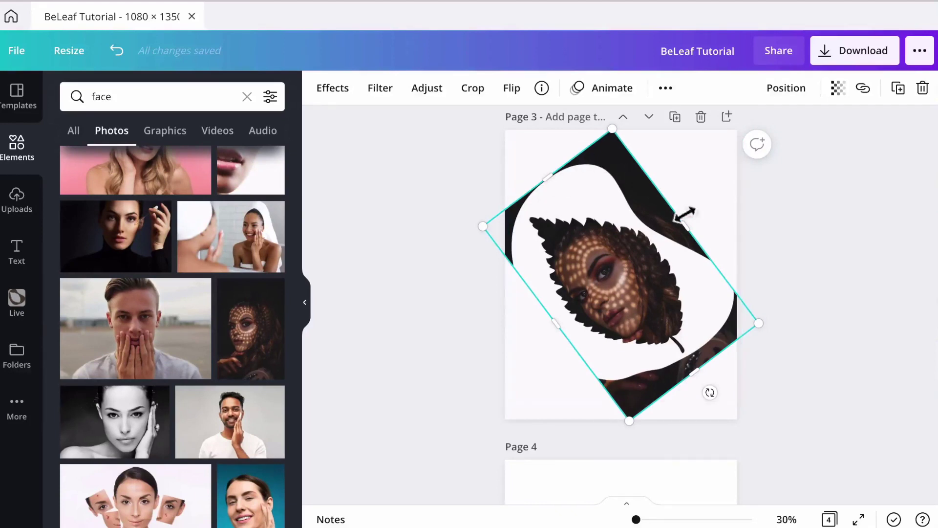
pyautogui.click(534, 133)
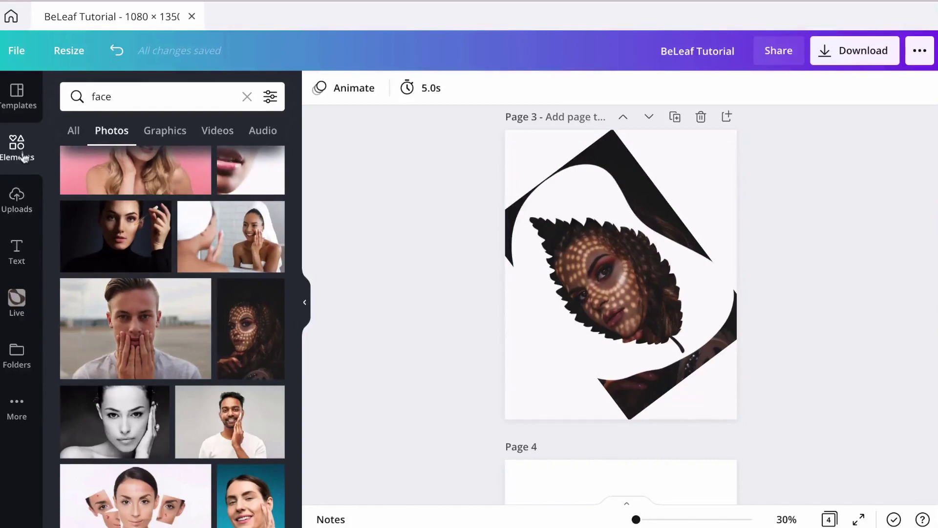
# - Add a square shape to page 3, tilt it, and position and widen it to cover the photo remnant at the page's upper right
pyautogui.click(247, 96)
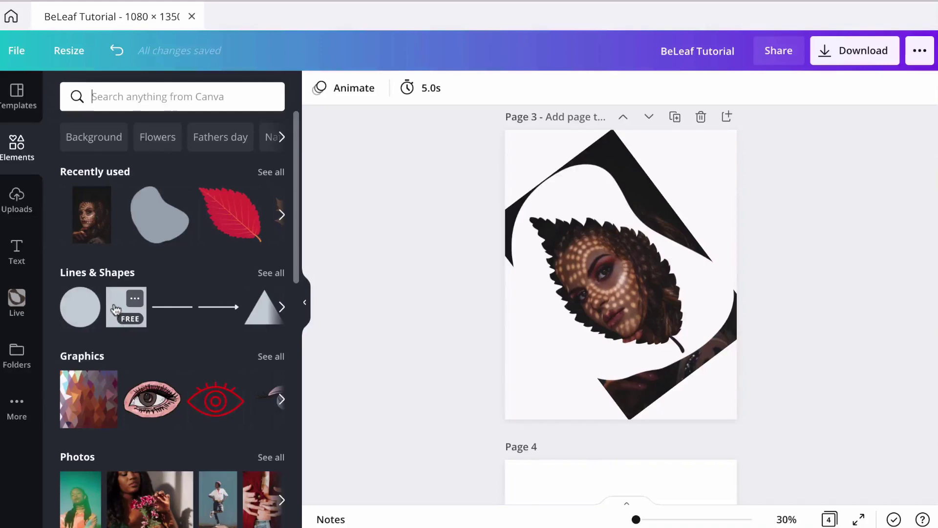
pyautogui.click(115, 309)
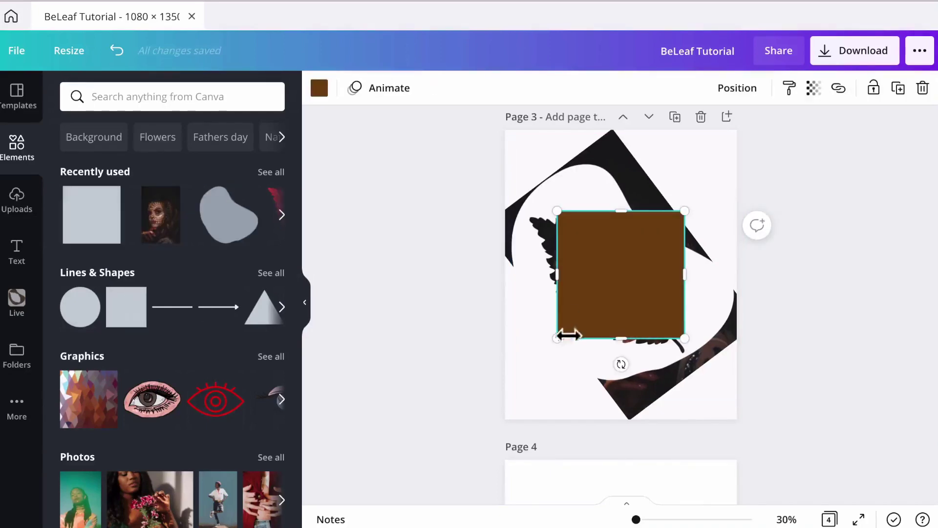
pyautogui.moveTo(620, 364); pyautogui.dragTo(551, 358)
pyautogui.moveTo(584, 237); pyautogui.dragTo(532, 206)
pyautogui.moveTo(587, 267); pyautogui.dragTo(654, 176)
pyautogui.moveTo(747, 236); pyautogui.dragTo(806, 291)
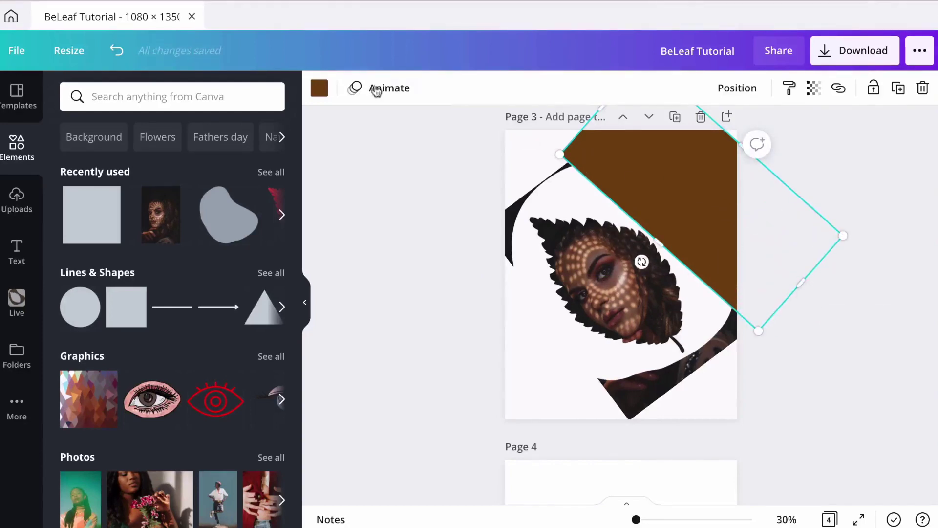
# - Recolour the tilted brown rectangle with the off-white document colour used for the page background
pyautogui.click(319, 88)
pyautogui.click(196, 172)
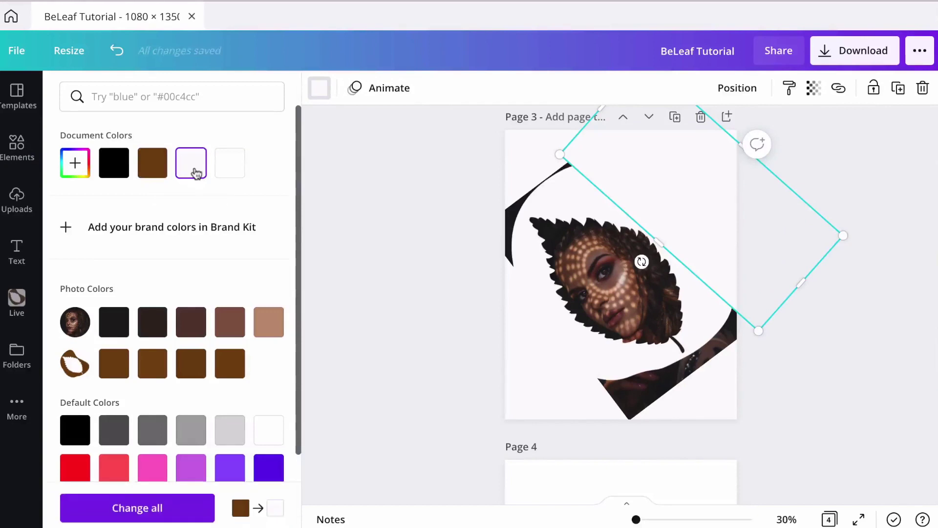
pyautogui.click(874, 289)
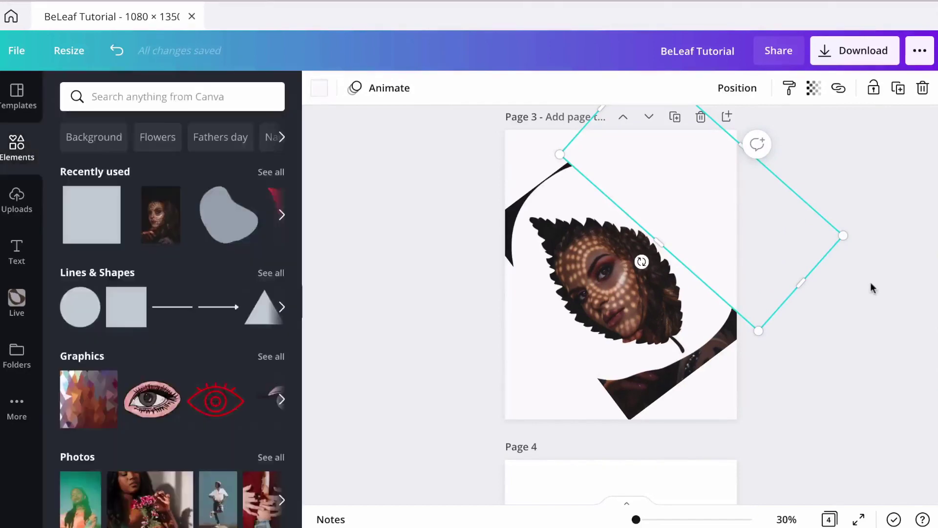
# - Try covering the upper-left photo remnant on page 3 with a tilted duplicate of the off-white rectangle, and remove that duplicate
pyautogui.click(676, 215)
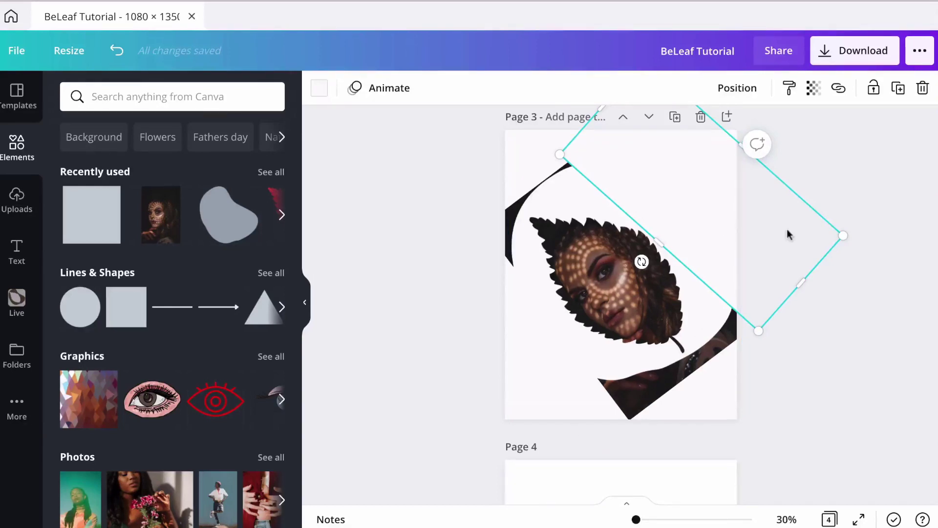
pyautogui.moveTo(705, 271); pyautogui.dragTo(708, 277)
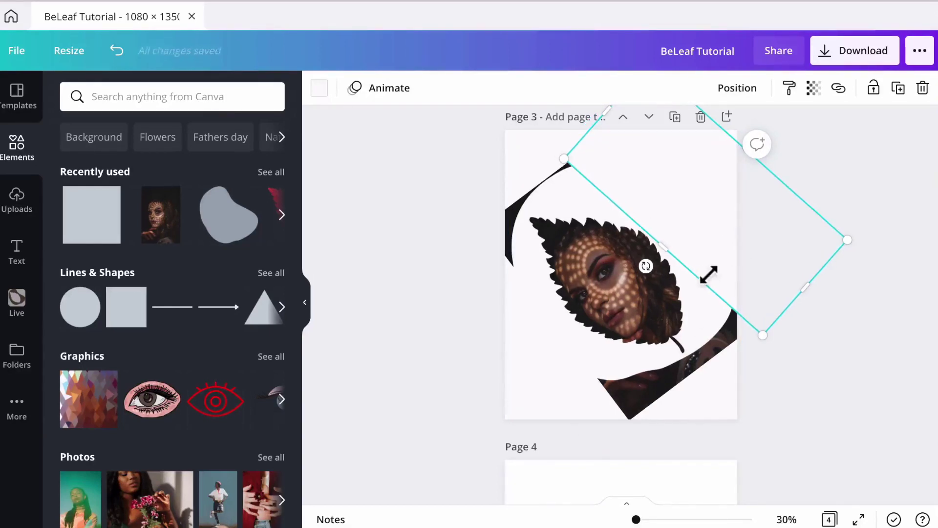
pyautogui.moveTo(704, 222); pyautogui.dragTo(605, 226)
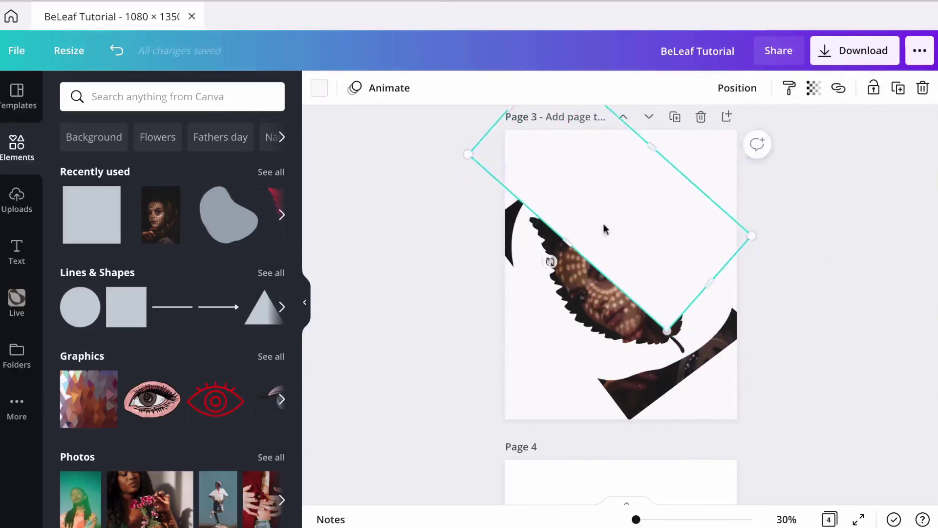
pyautogui.moveTo(551, 262); pyautogui.dragTo(661, 269)
pyautogui.moveTo(618, 219); pyautogui.dragTo(486, 190)
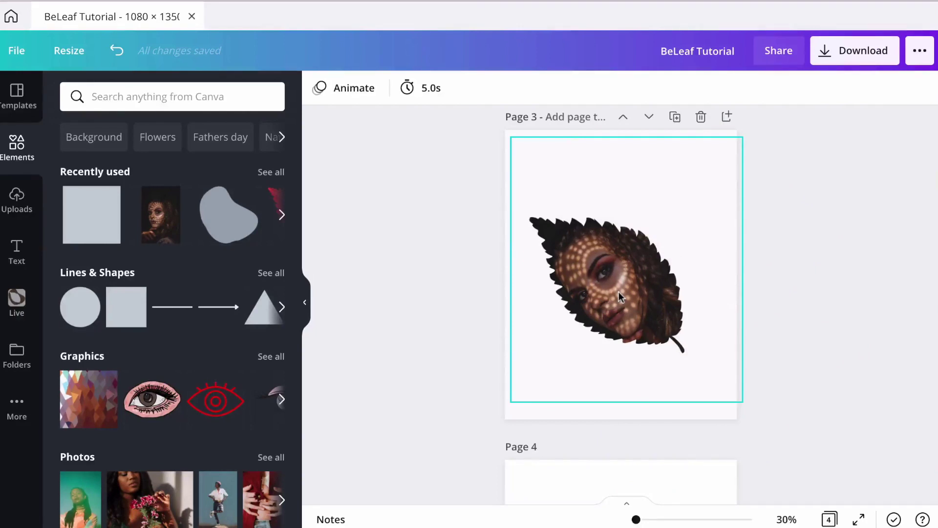
pyautogui.click(541, 168)
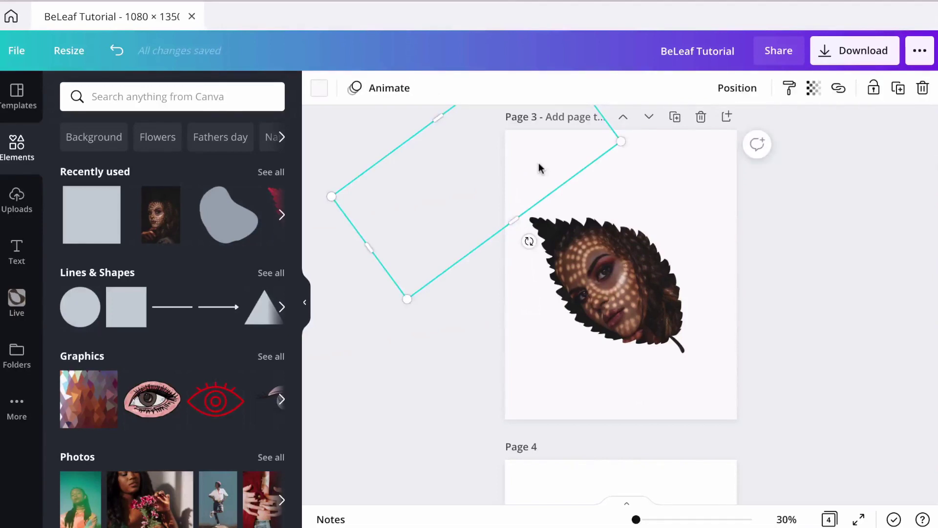
pyautogui.click(541, 168)
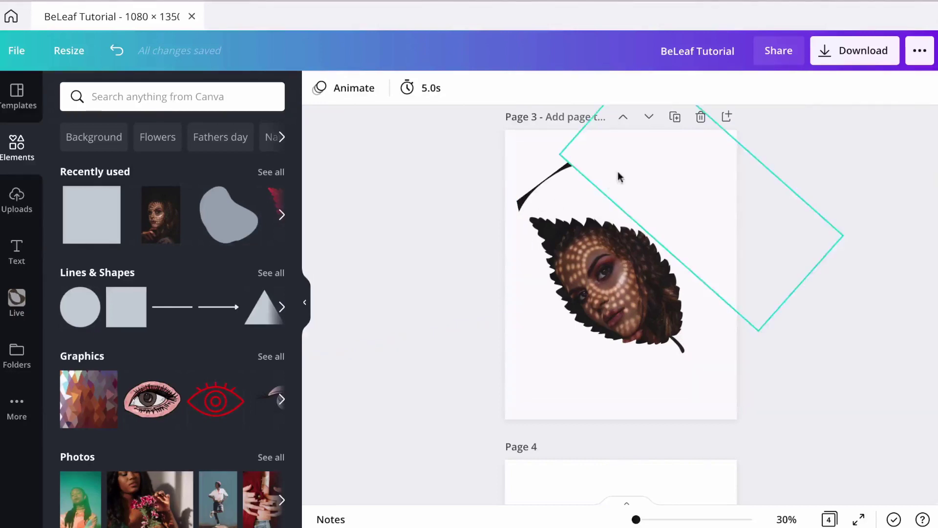
# - Crop the leaf cut-out image's upper edge down to just above the leaf tip on page 3
pyautogui.click(584, 212)
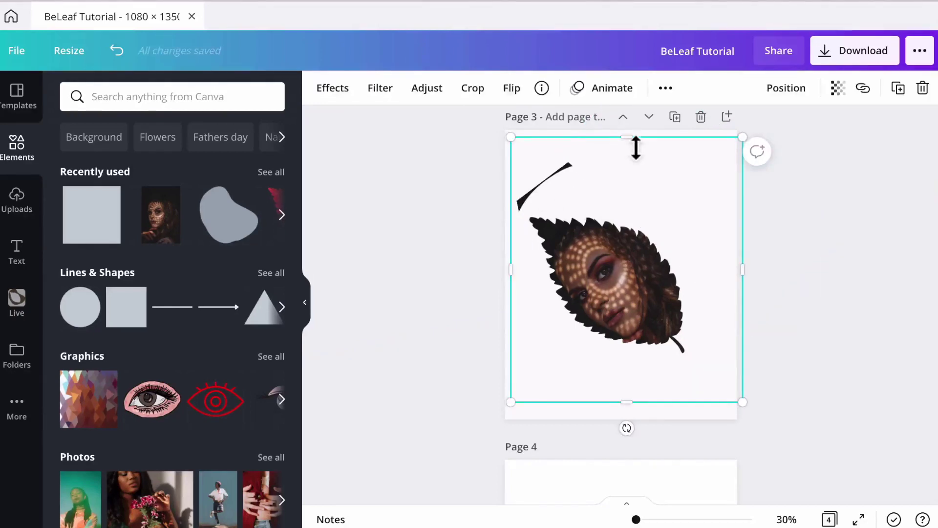
pyautogui.moveTo(636, 147); pyautogui.dragTo(637, 187)
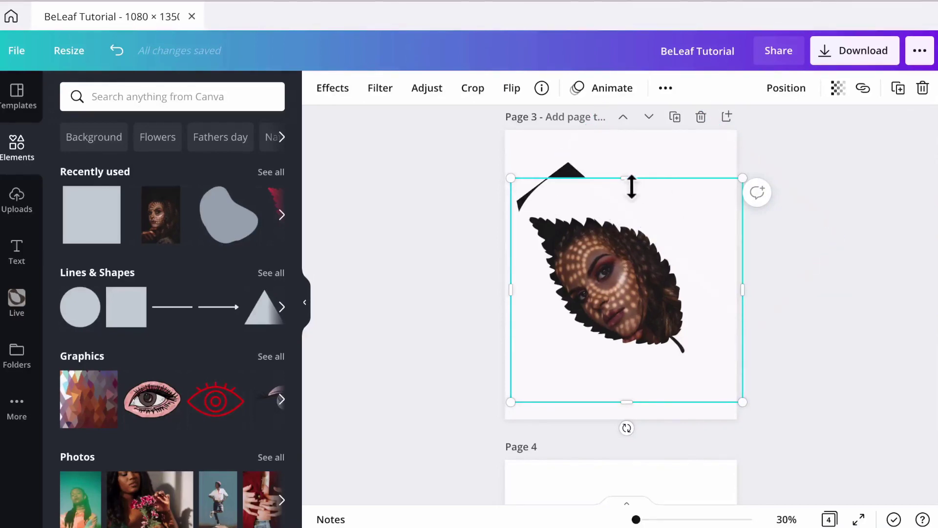
pyautogui.moveTo(632, 187); pyautogui.dragTo(632, 213)
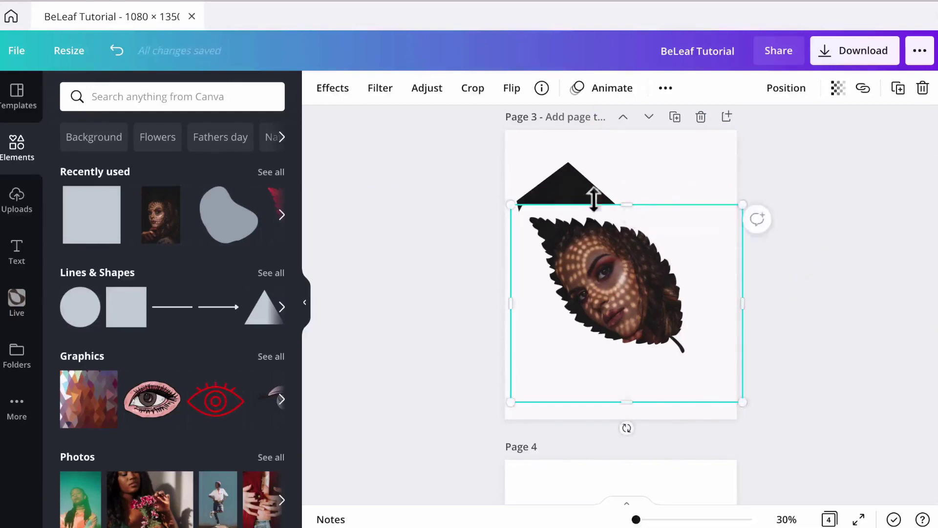
# - Set the Blur adjustment of the portrait behind the leaf cut-out to -100
pyautogui.click(566, 189)
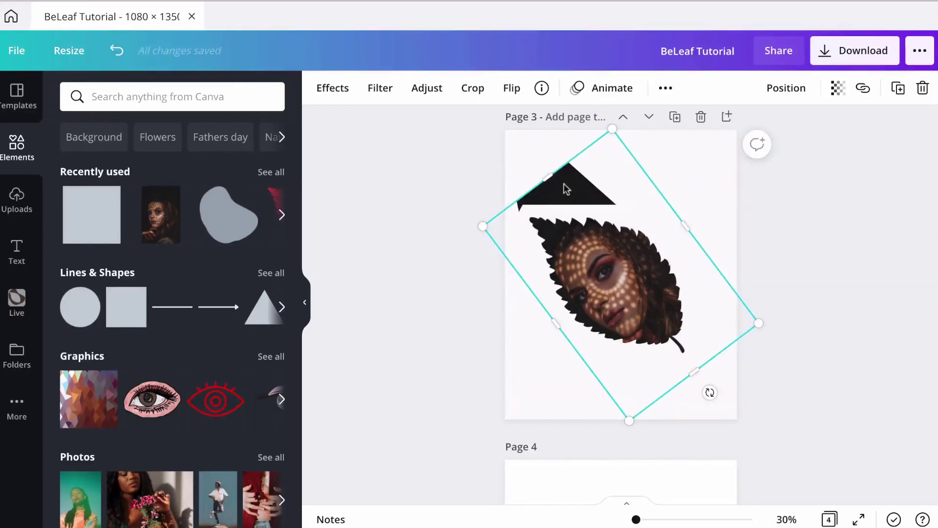
pyautogui.click(426, 92)
pyautogui.moveTo(188, 241); pyautogui.dragTo(188, 241)
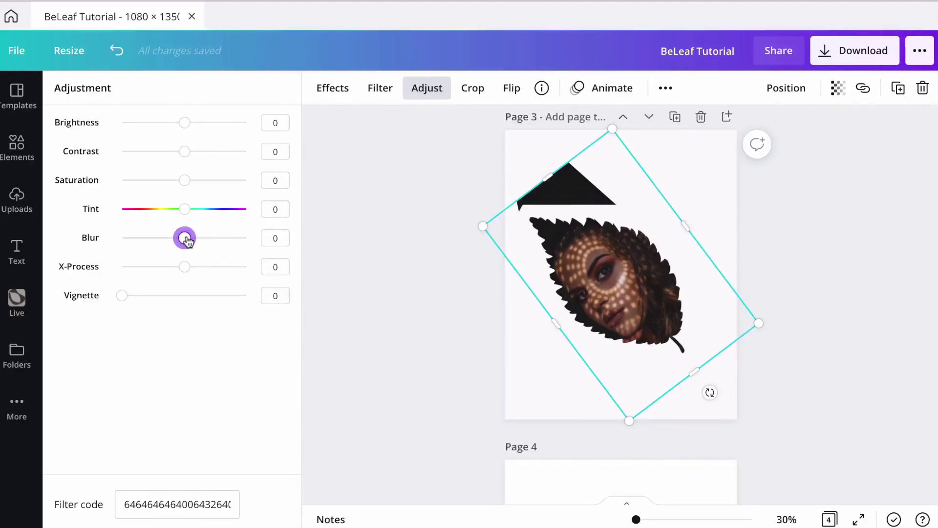
pyautogui.moveTo(186, 239); pyautogui.dragTo(122, 250)
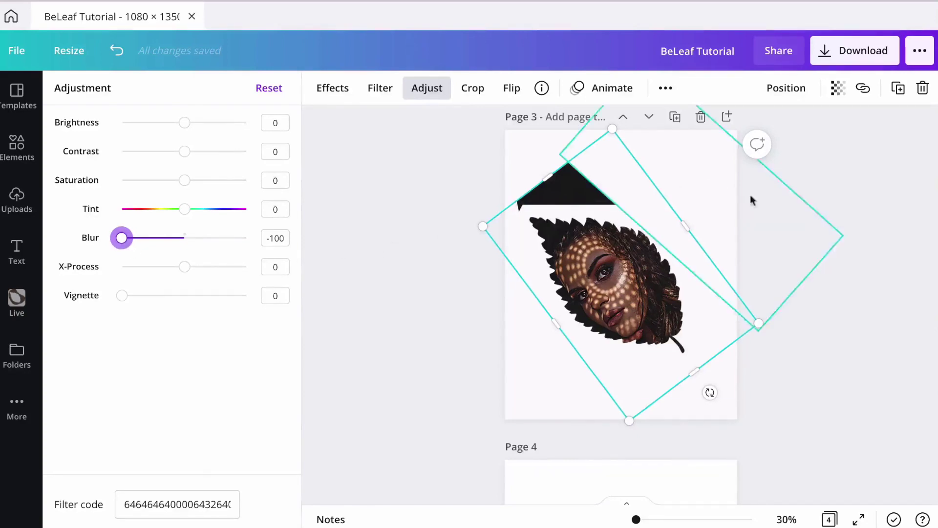
# - Duplicate the off-white rectangle, level the copy and place it just above the leaf to cover the black remnant at the page's upper left
pyautogui.click(701, 195)
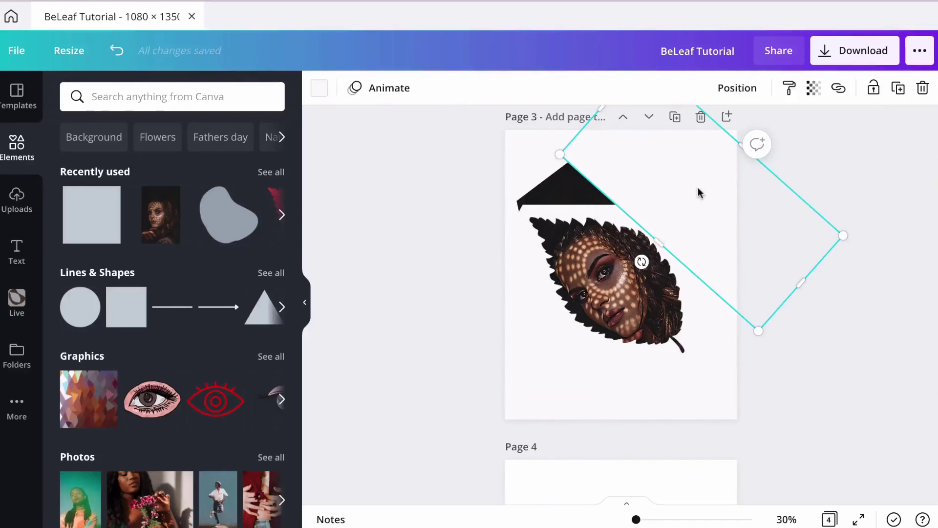
pyautogui.moveTo(694, 197); pyautogui.dragTo(578, 202)
pyautogui.moveTo(567, 294); pyautogui.dragTo(667, 318)
pyautogui.moveTo(593, 226); pyautogui.dragTo(518, 167)
pyautogui.moveTo(554, 228); pyautogui.dragTo(519, 250)
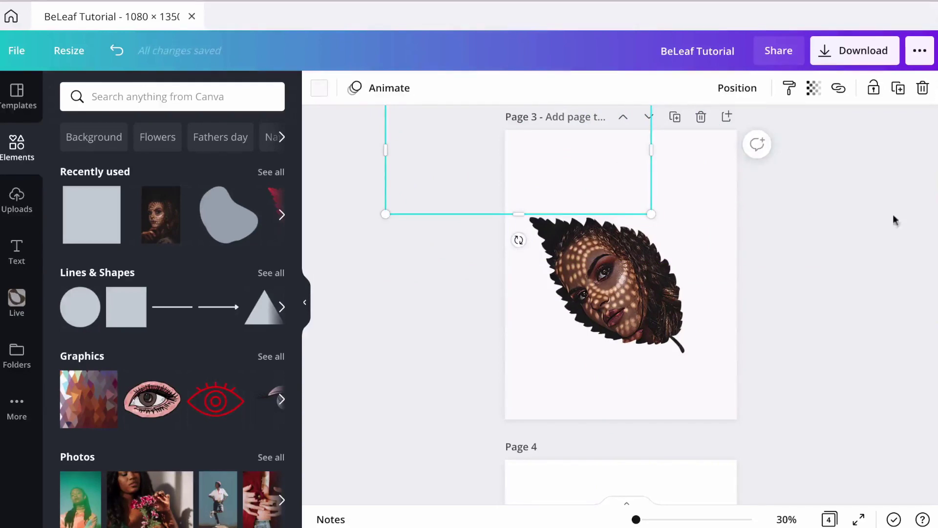
pyautogui.click(866, 218)
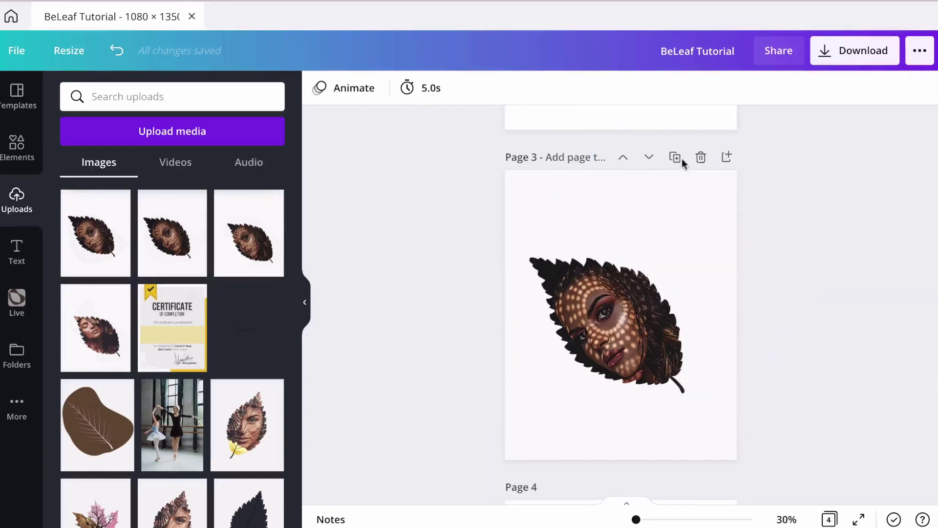
# - Add a blank page 4, place the first uploaded leaf portrait on it, enlarge it to fill the page and crop its upper and lower edges
pyautogui.click(727, 159)
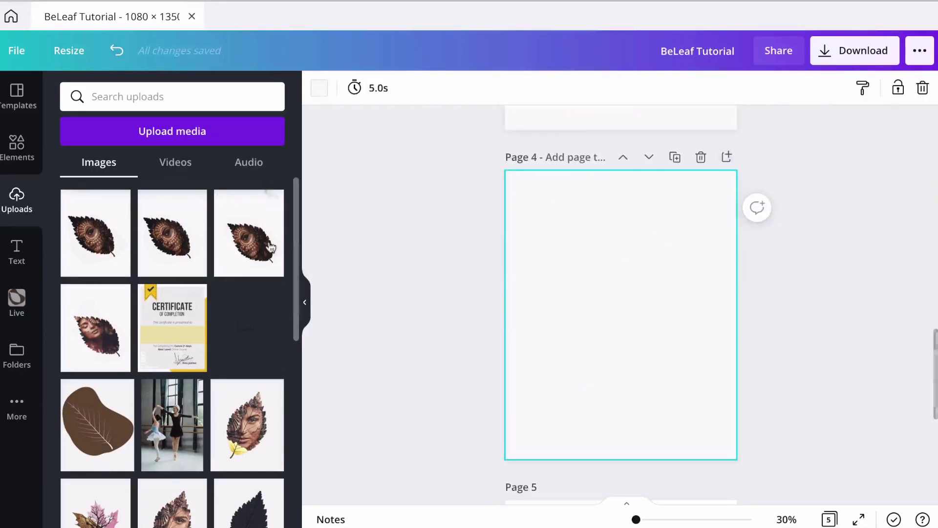
pyautogui.click(77, 260)
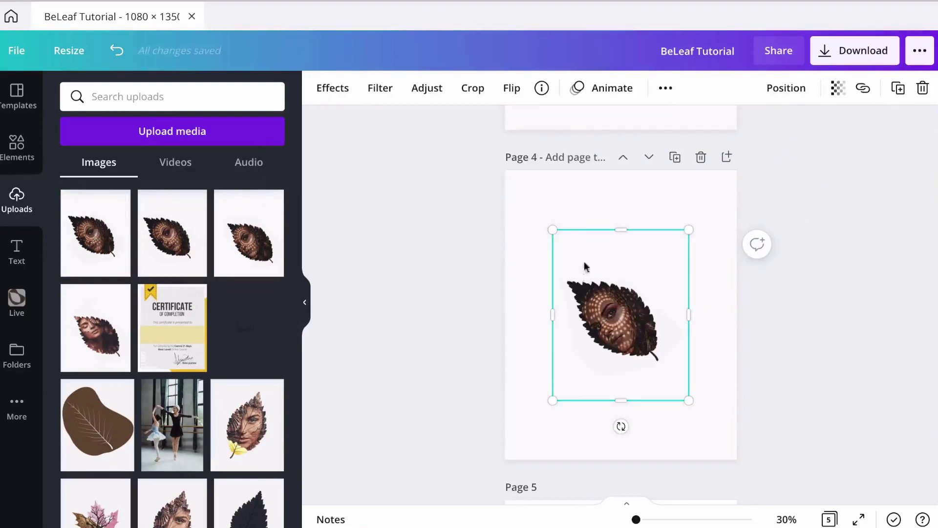
pyautogui.moveTo(561, 237); pyautogui.dragTo(512, 182)
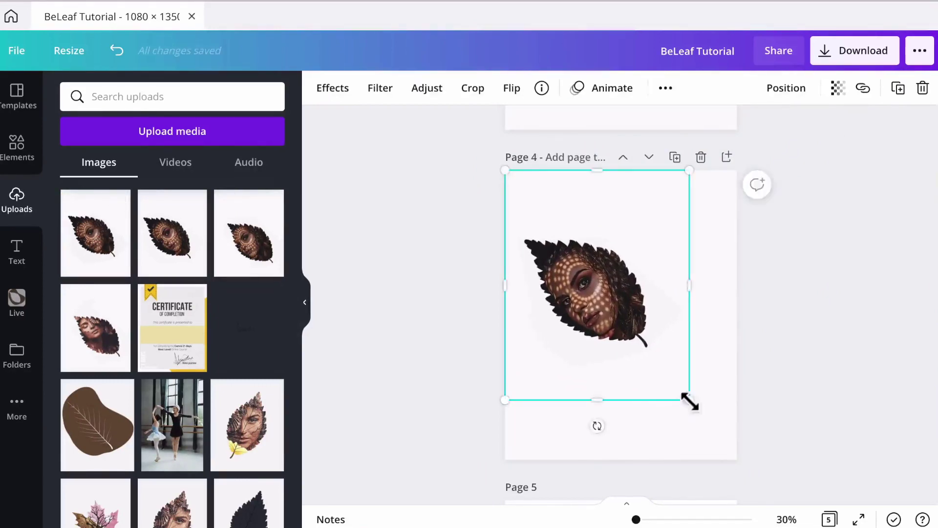
pyautogui.moveTo(695, 404); pyautogui.dragTo(744, 464)
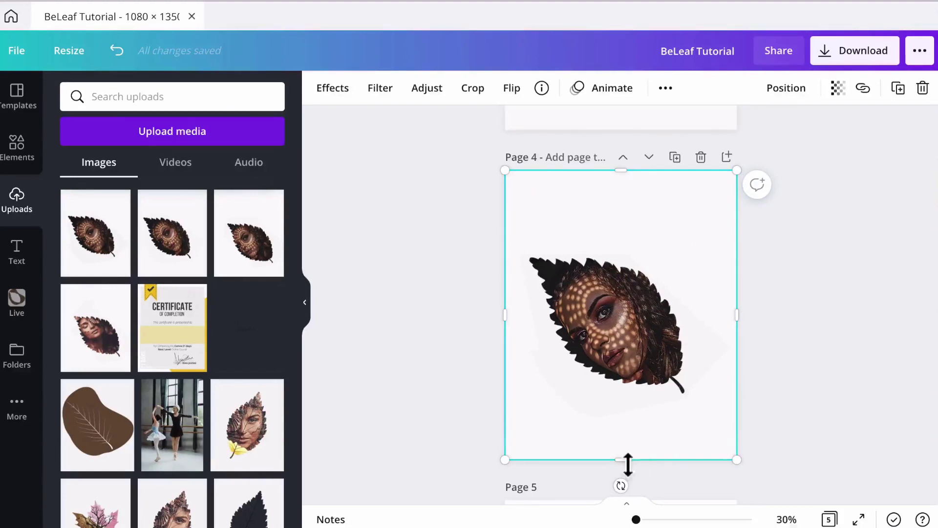
pyautogui.moveTo(629, 466); pyautogui.dragTo(629, 449)
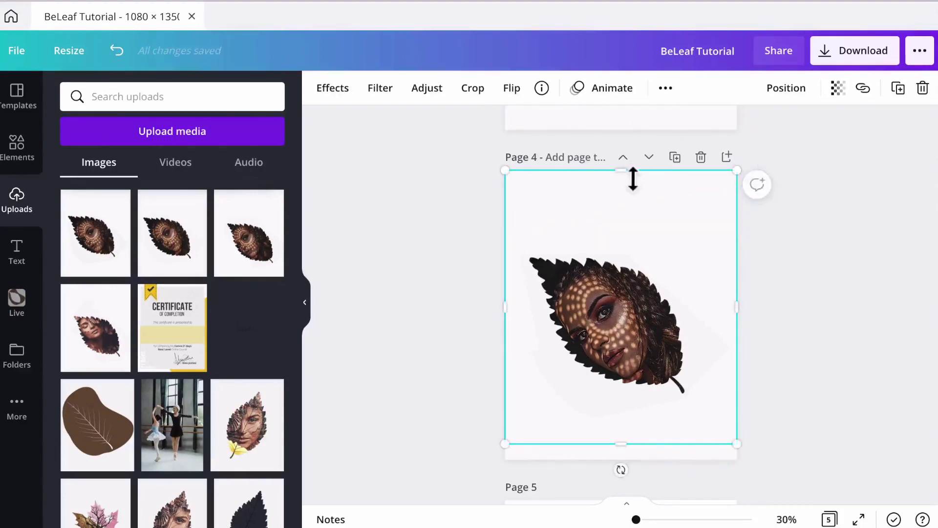
pyautogui.moveTo(630, 185); pyautogui.dragTo(627, 203)
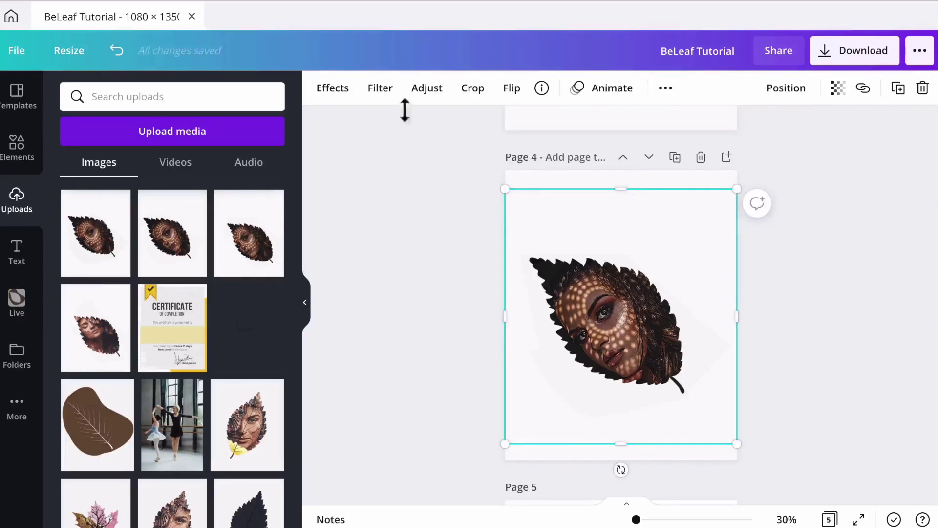
# - Apply Background Remover to the leaf portrait on page 4 and rotate it clockwise until the leaf stands upright
pyautogui.click(332, 96)
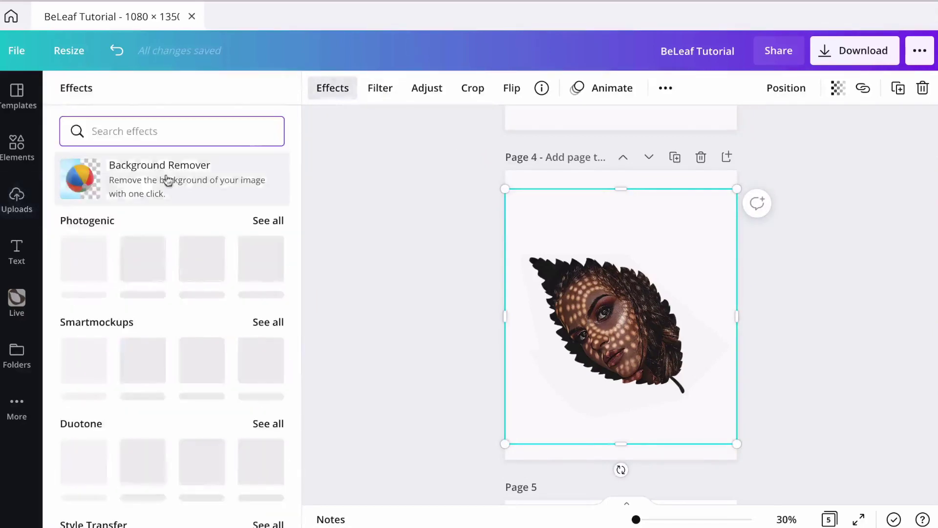
pyautogui.click(142, 183)
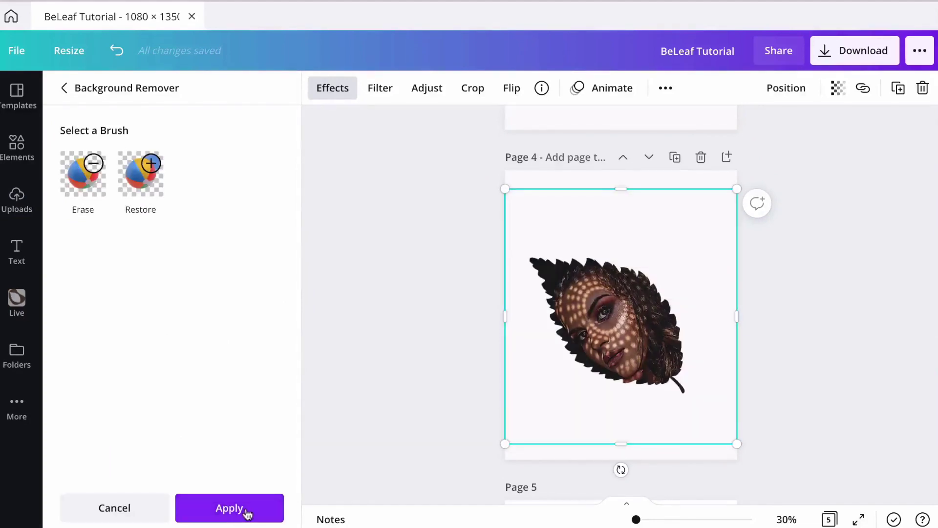
pyautogui.click(247, 513)
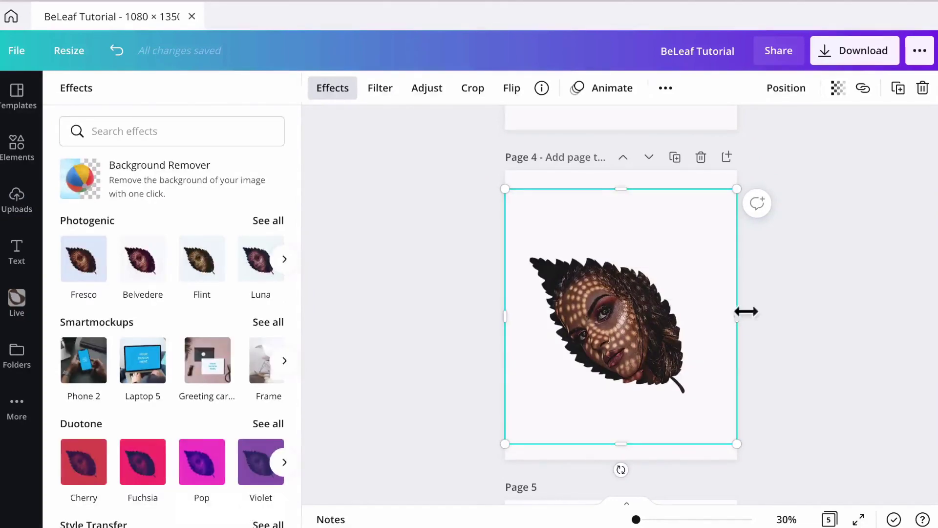
pyautogui.moveTo(626, 481); pyautogui.dragTo(540, 442)
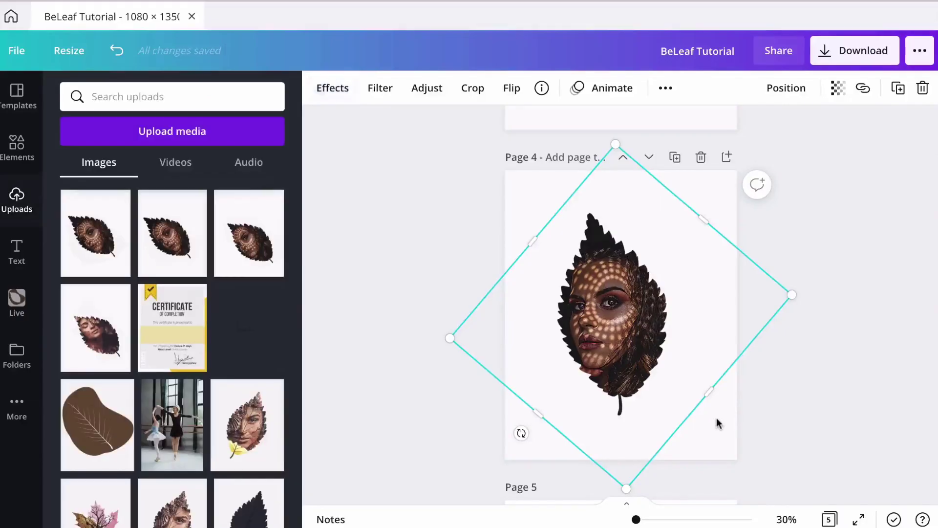
pyautogui.click(718, 423)
# - Shrink the black leaf-vein image on page 5 proportionally to about four-fifths of the page width
pyautogui.scroll(-3, 718, 423)
pyautogui.scroll(-2, 675, 368)
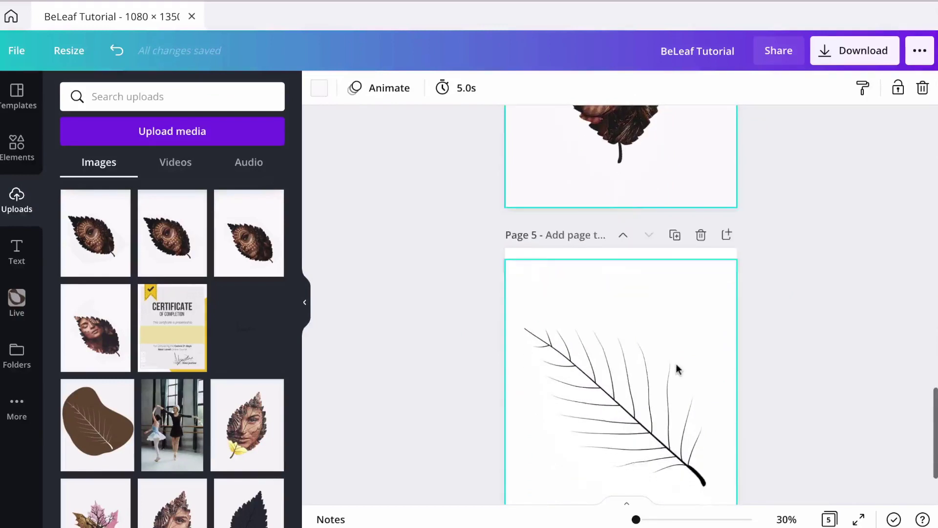
pyautogui.scroll(-1, 611, 366)
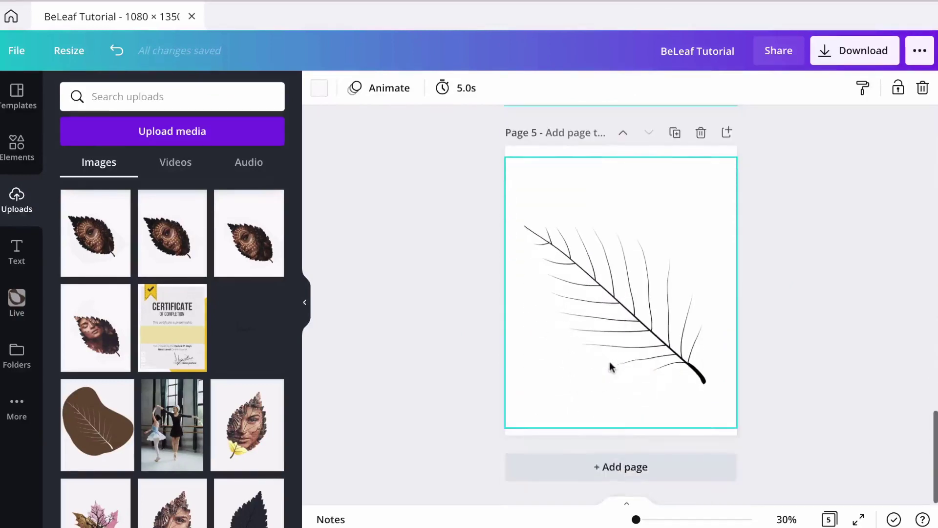
pyautogui.moveTo(606, 318)
pyautogui.mouseDown()
pyautogui.moveTo(548, 318)
pyautogui.moveTo(587, 322)
pyautogui.moveTo(505, 291)
pyautogui.moveTo(606, 250)
pyautogui.moveTo(603, 316)
pyautogui.mouseUp()
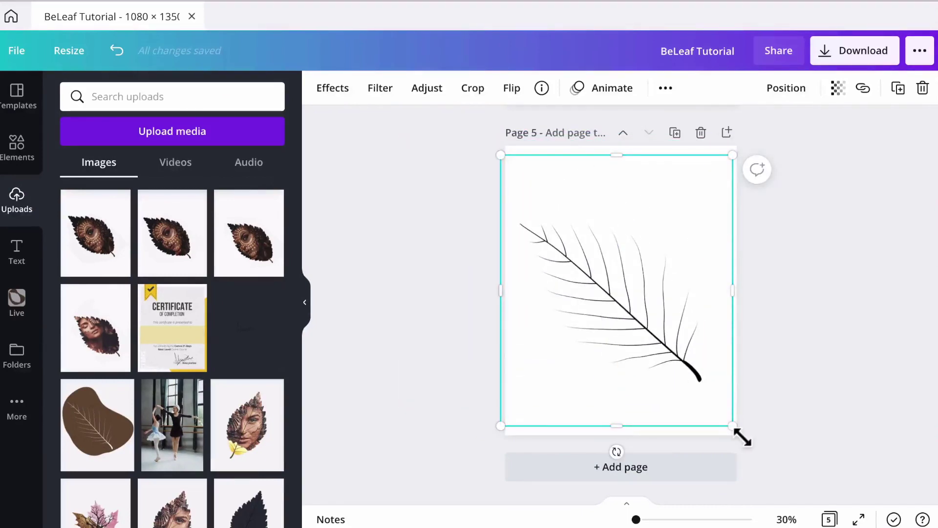
pyautogui.moveTo(741, 434); pyautogui.dragTo(689, 375)
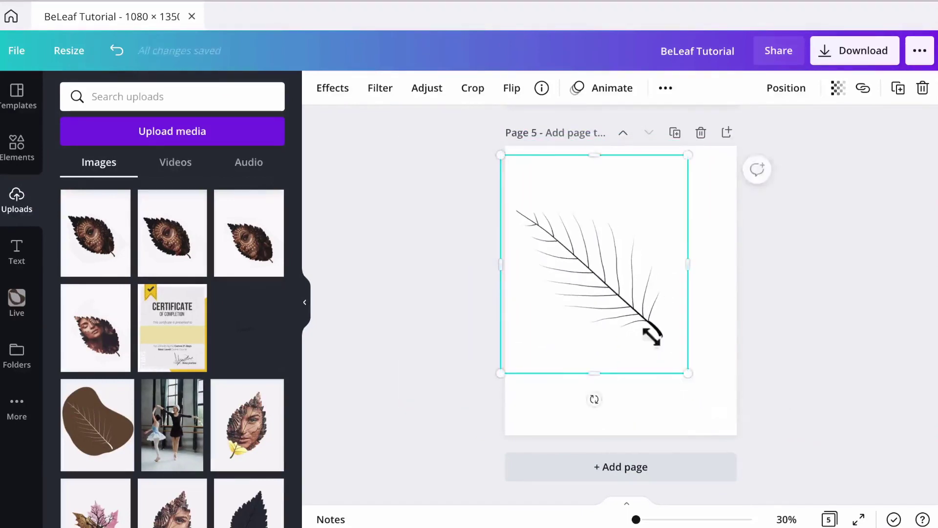
# - Copy the resized vein image from page 5 onto page 4 and centre it over the leaf portrait
pyautogui.scroll(1, 658, 308)
pyautogui.scroll(2, 658, 308)
pyautogui.scroll(1, 713, 335)
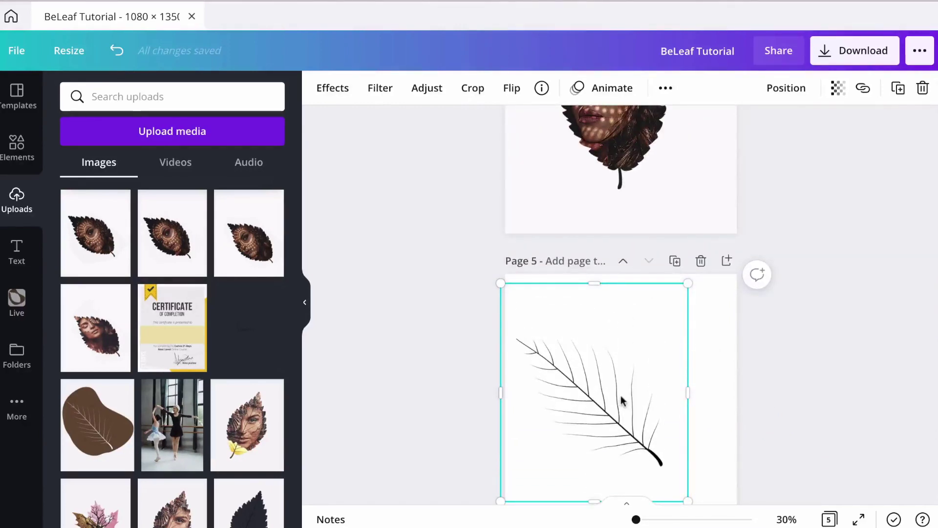
pyautogui.scroll(5, 639, 393)
pyautogui.click(638, 338)
pyautogui.hotkey('ctrl', 'v')
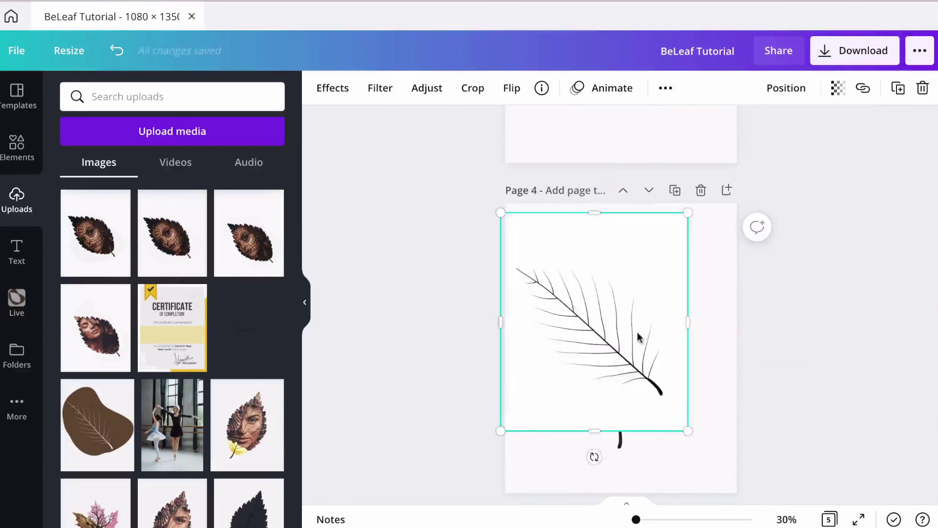
pyautogui.moveTo(638, 347); pyautogui.dragTo(664, 373)
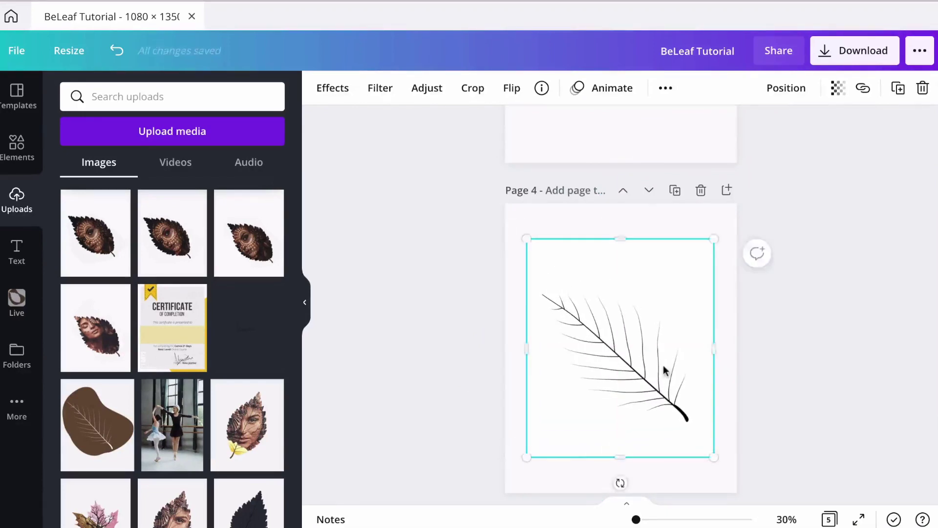
# - Remove the vein image's background and rotate it clockwise so its main vein lines up with the leaf's stem on page 4
pyautogui.click(324, 96)
pyautogui.click(166, 167)
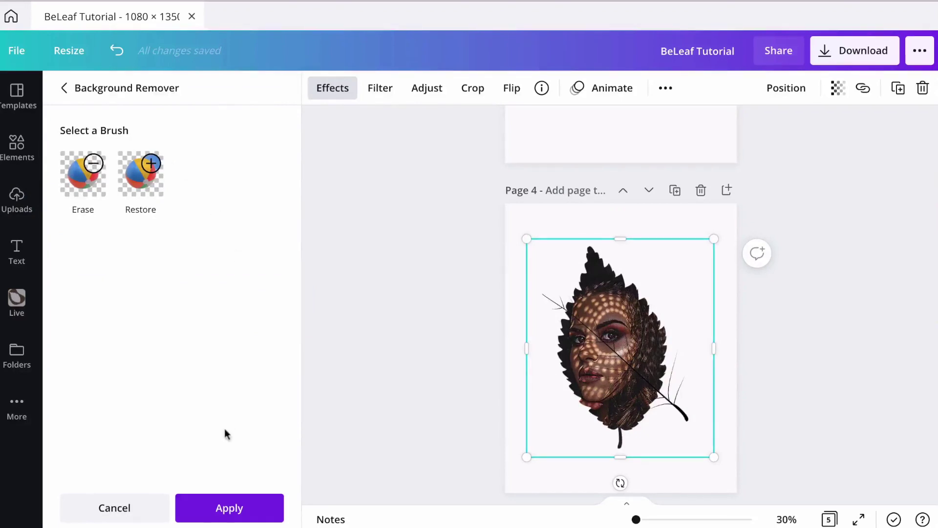
pyautogui.click(231, 509)
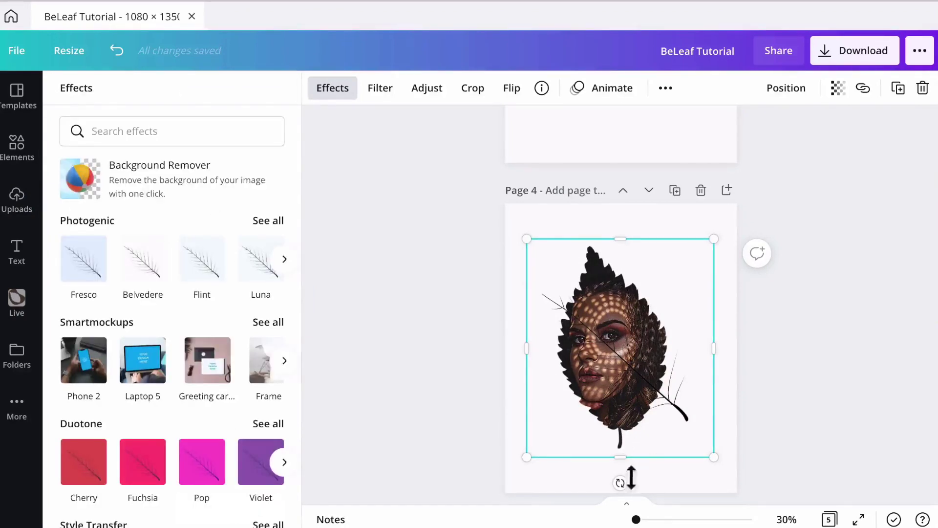
pyautogui.moveTo(621, 483); pyautogui.dragTo(551, 463)
pyautogui.moveTo(546, 461); pyautogui.dragTo(530, 459)
pyautogui.moveTo(636, 337); pyautogui.dragTo(629, 336)
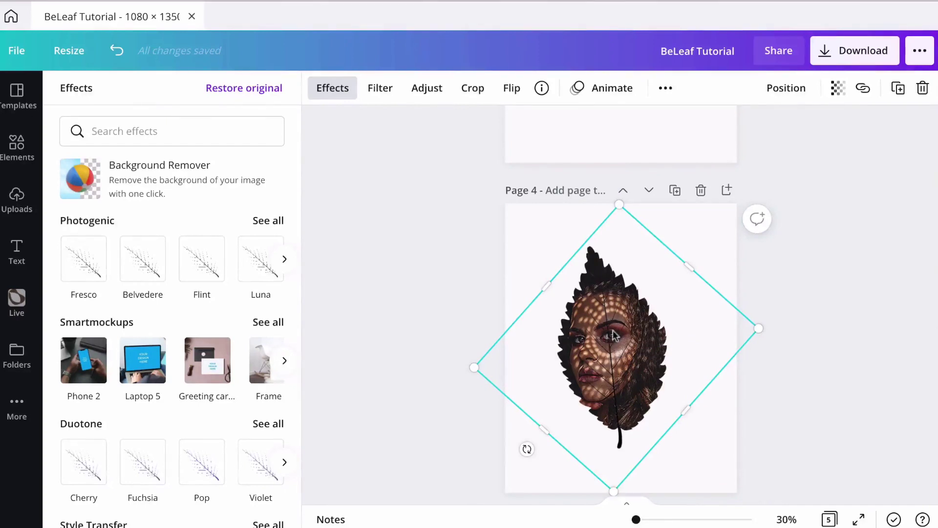
# - Search the Canva elements for "noise" and limit the results to graphics
pyautogui.click(716, 438)
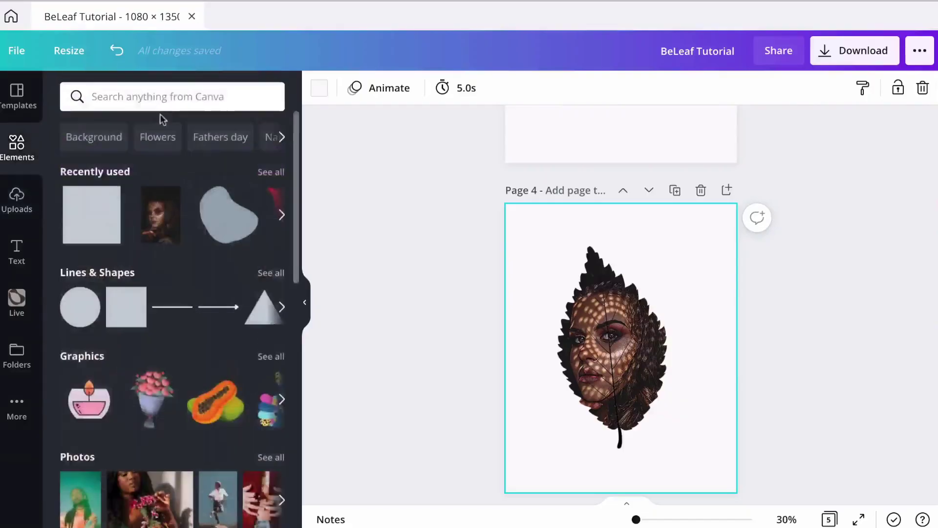
pyautogui.click(151, 97)
pyautogui.write('noise')
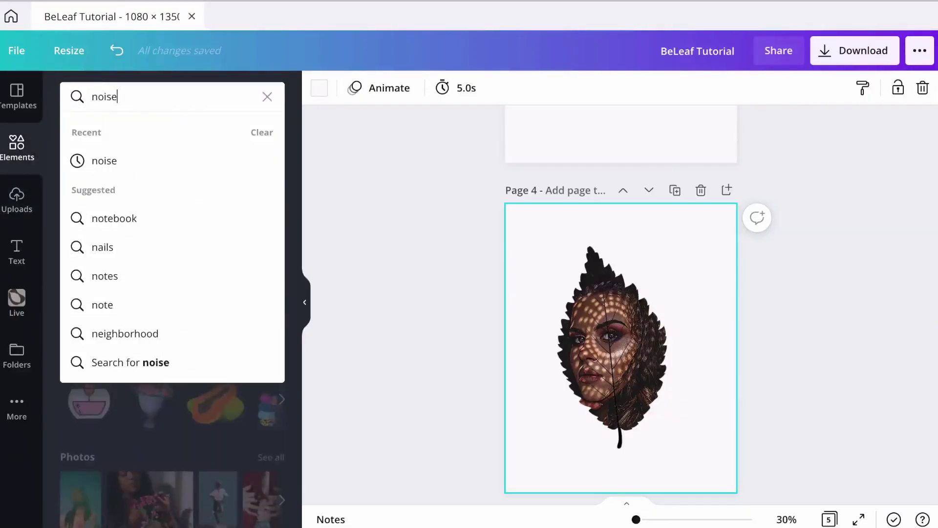
pyautogui.press('Return')
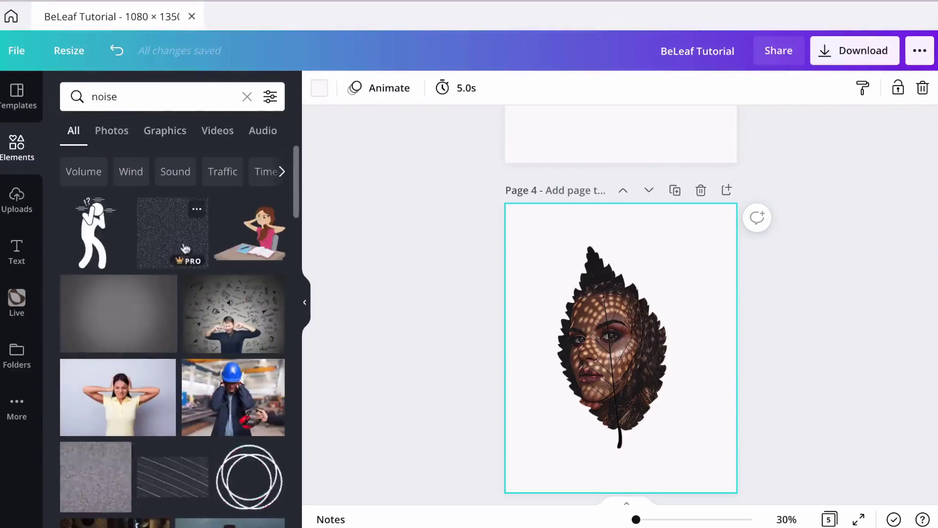
pyautogui.click(170, 139)
# - Add the faint black speckled grunge texture to page 4 and enlarge it to cover the whole leaf
pyautogui.scroll(-6, 198, 264)
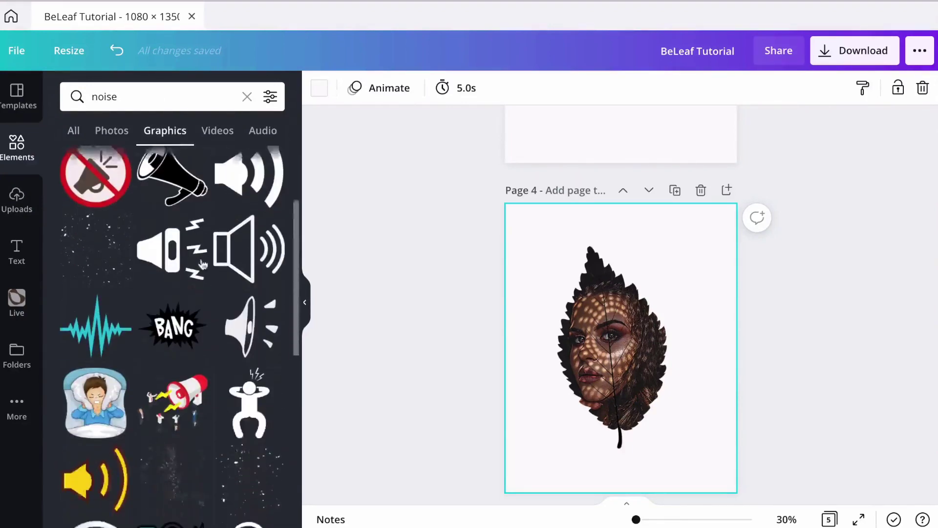
pyautogui.scroll(-10, 198, 267)
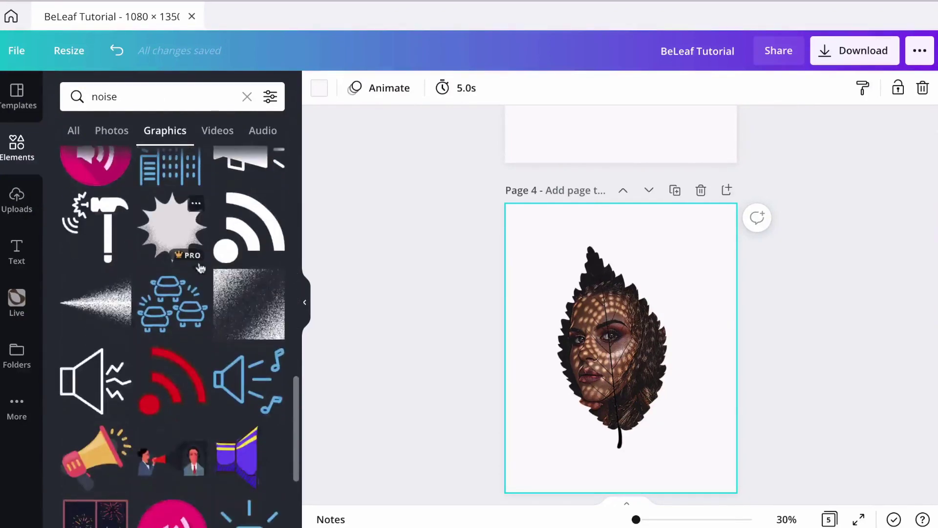
pyautogui.scroll(-10, 198, 332)
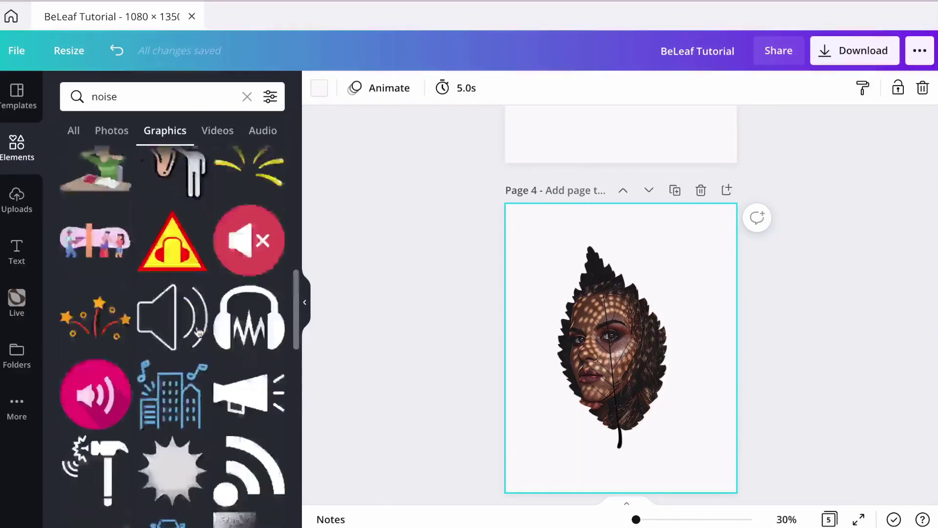
pyautogui.click(182, 291)
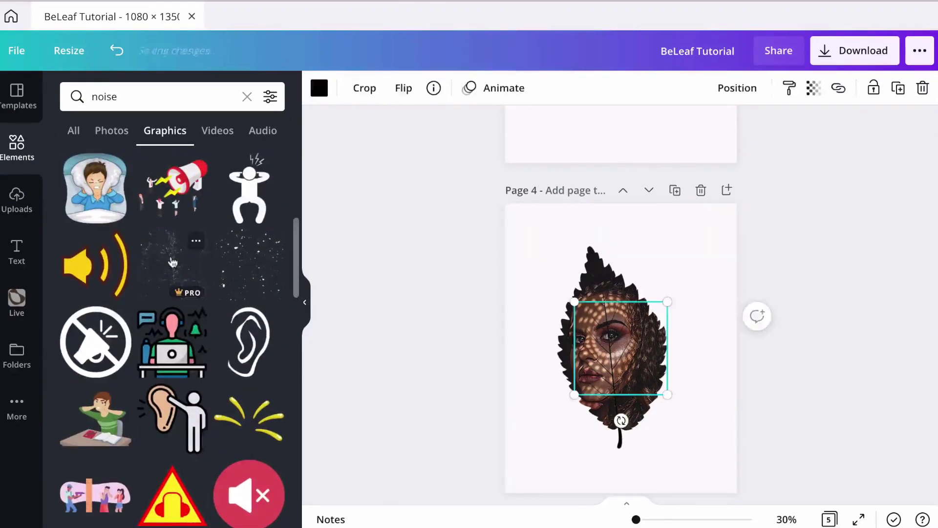
pyautogui.moveTo(581, 311); pyautogui.dragTo(518, 244)
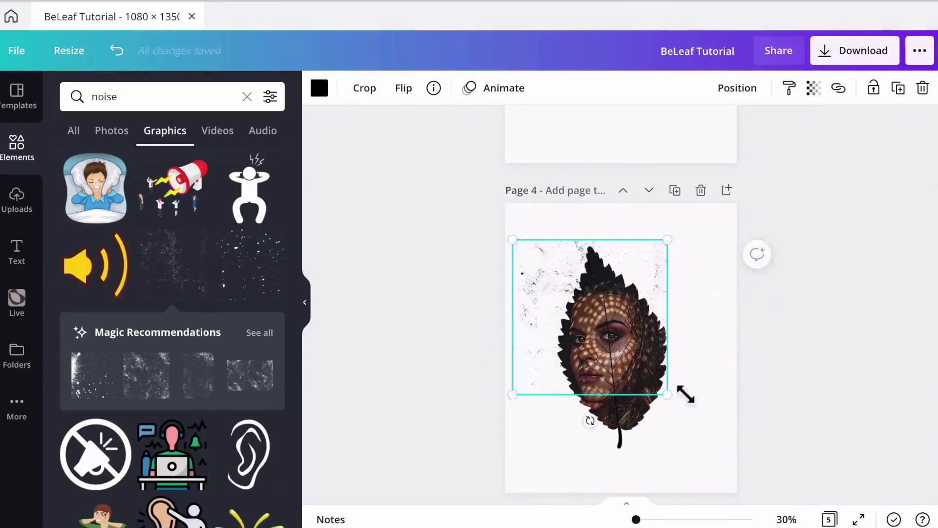
pyautogui.moveTo(672, 400); pyautogui.dragTo(716, 480)
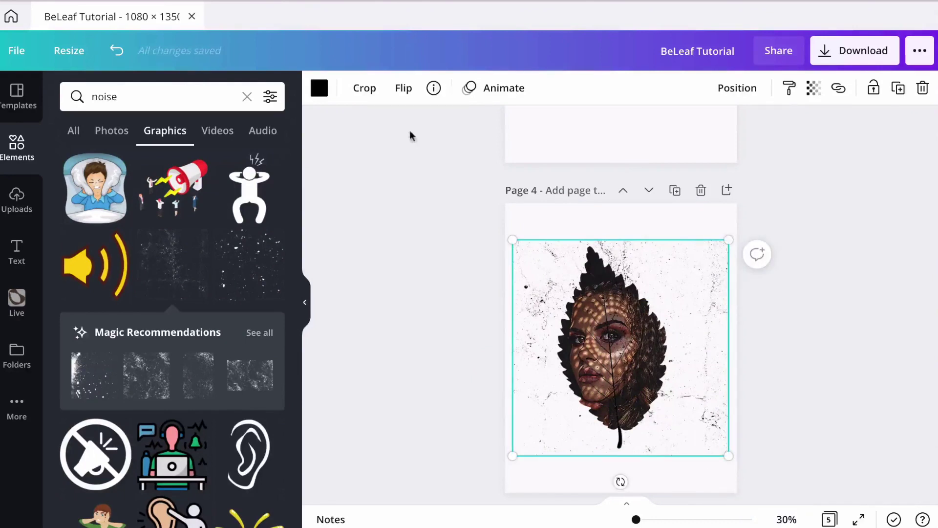
# - Recolour the speckled texture to the off-white document colour and shift it slightly down and to the right over the leaf
pyautogui.click(318, 88)
pyautogui.click(197, 166)
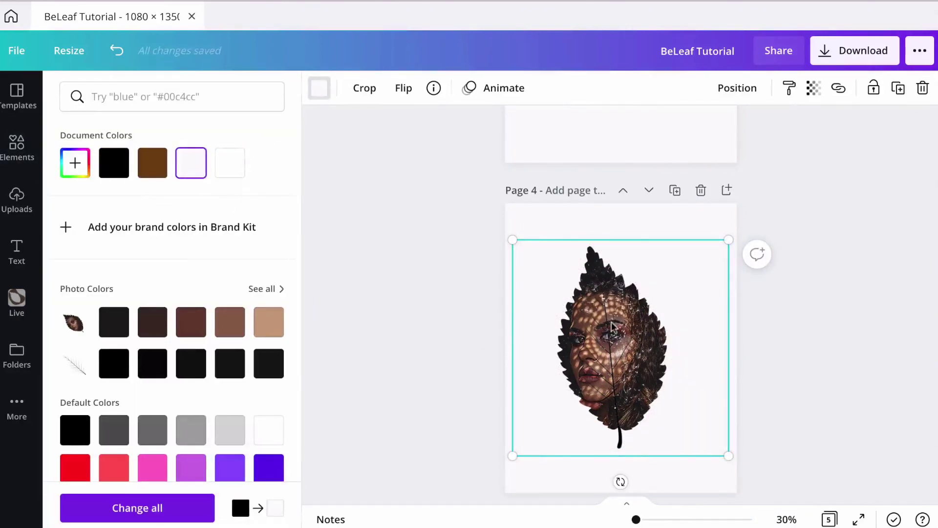
pyautogui.moveTo(612, 325); pyautogui.dragTo(620, 337)
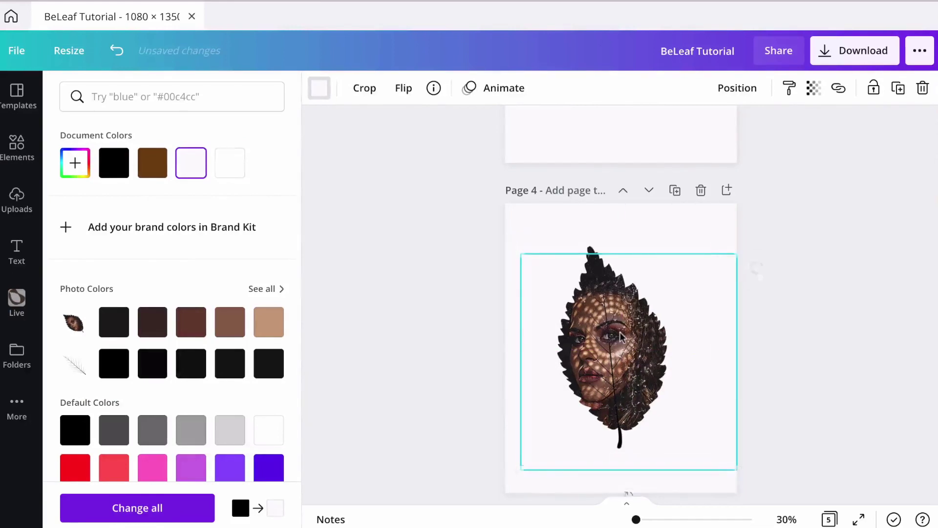